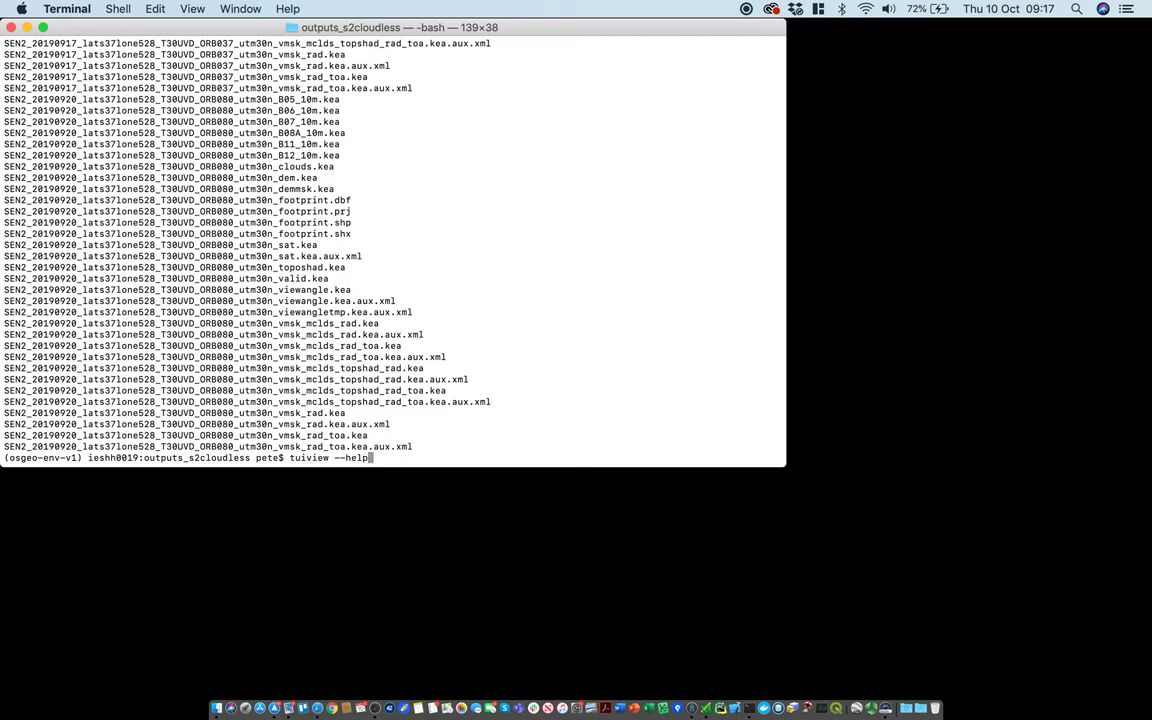
Step: Check tuiview --help, then run tuiview --separate *_vmsk_rad_toa.kea to open each image separately
text(tuiview --help)
key(Return)
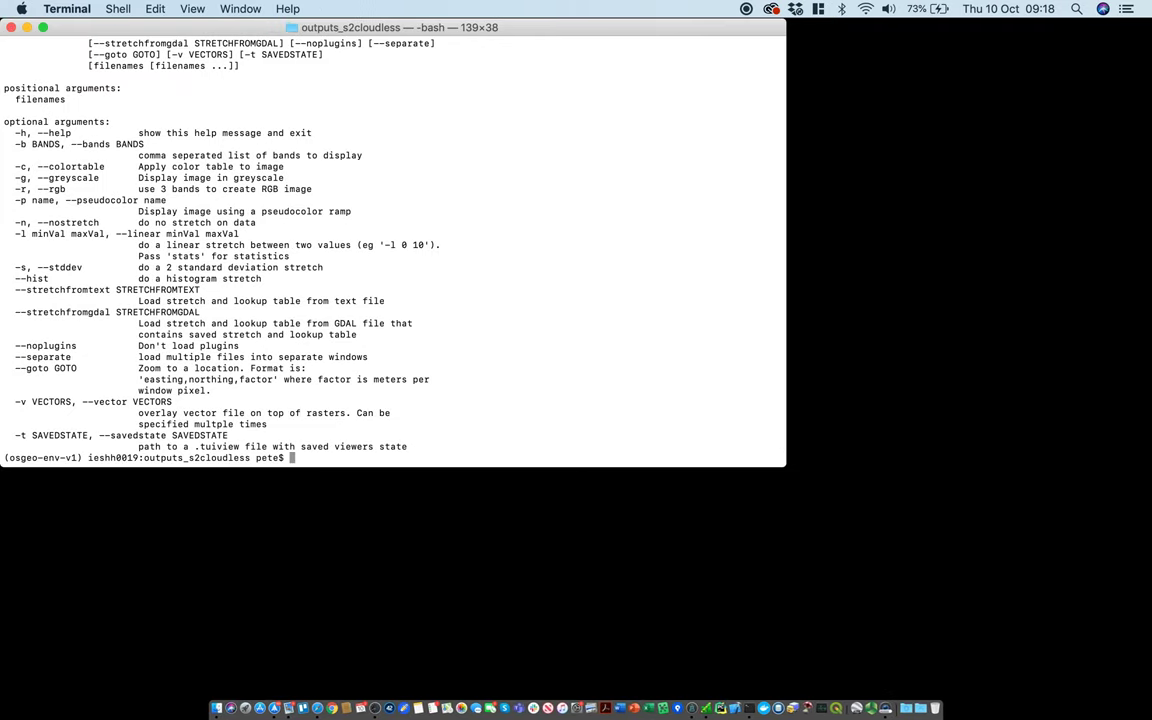
text(tuiview)
drag(71, 355, 17, 358)
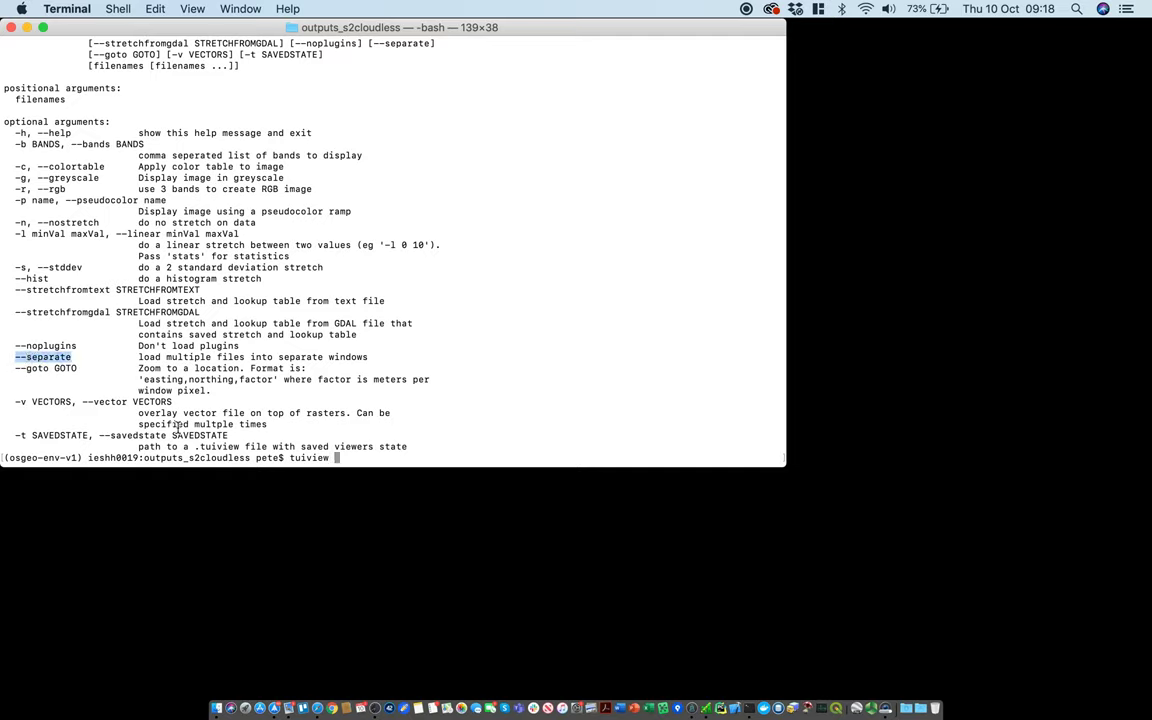
text(--separate)
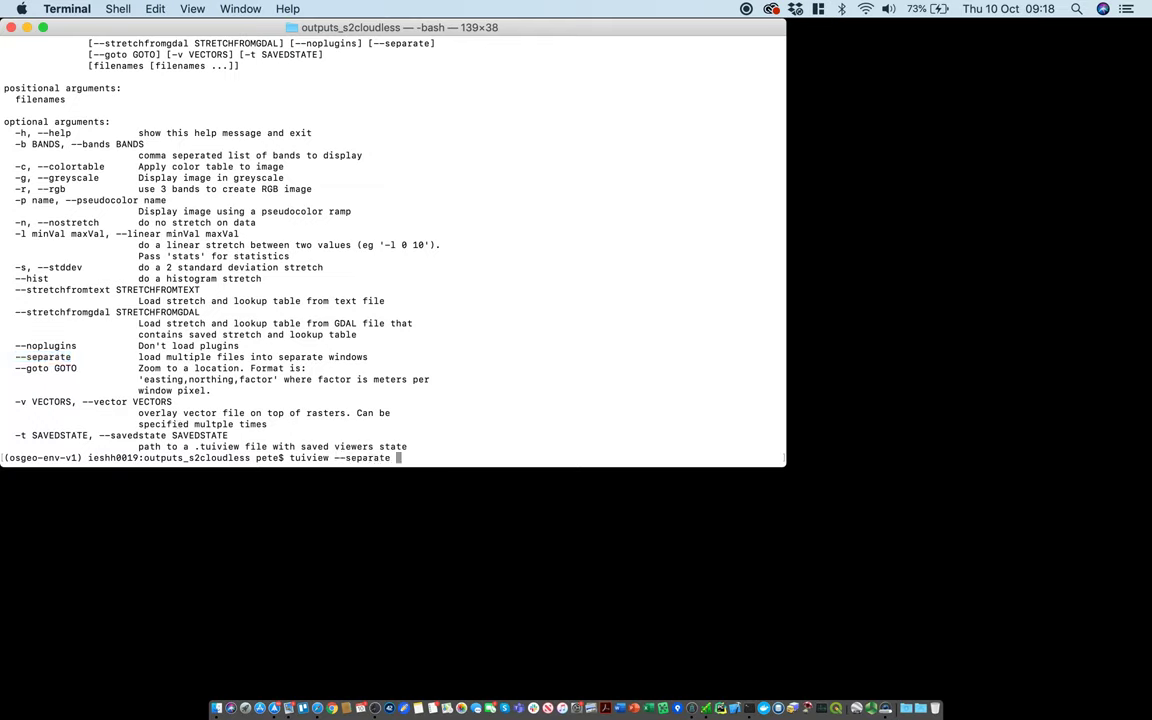
scroll(206, 391, up, 10)
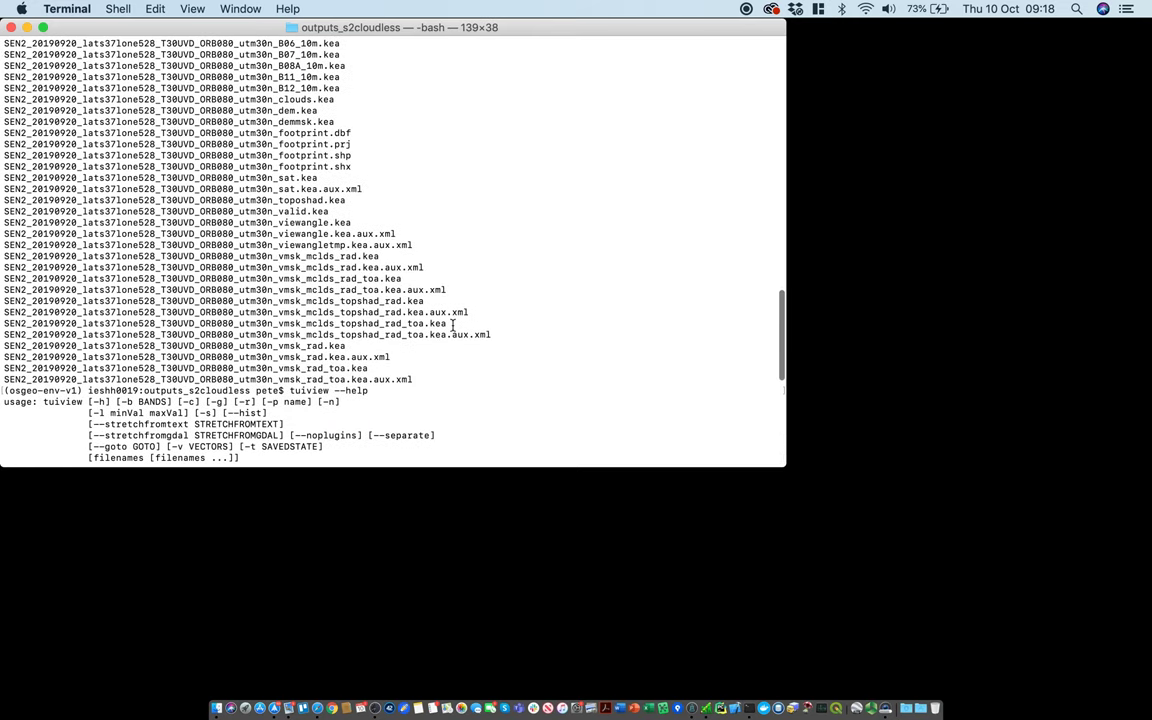
drag(372, 370, 278, 370)
key(super+c)
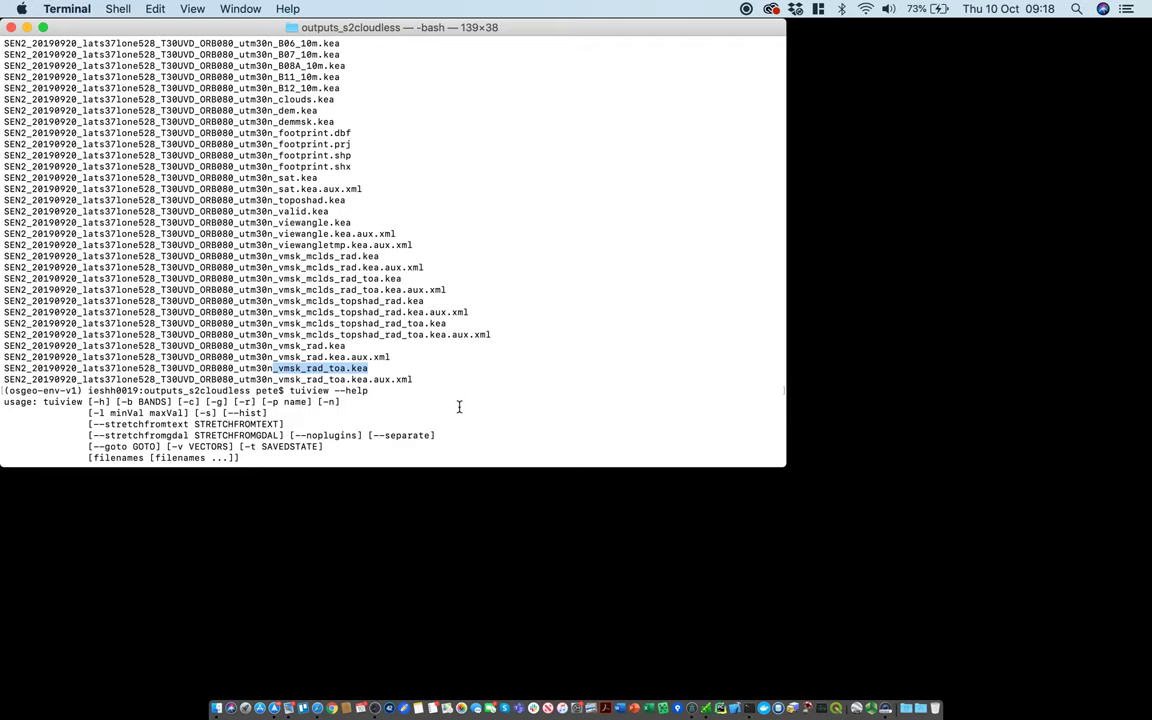
scroll(459, 406, down, 10)
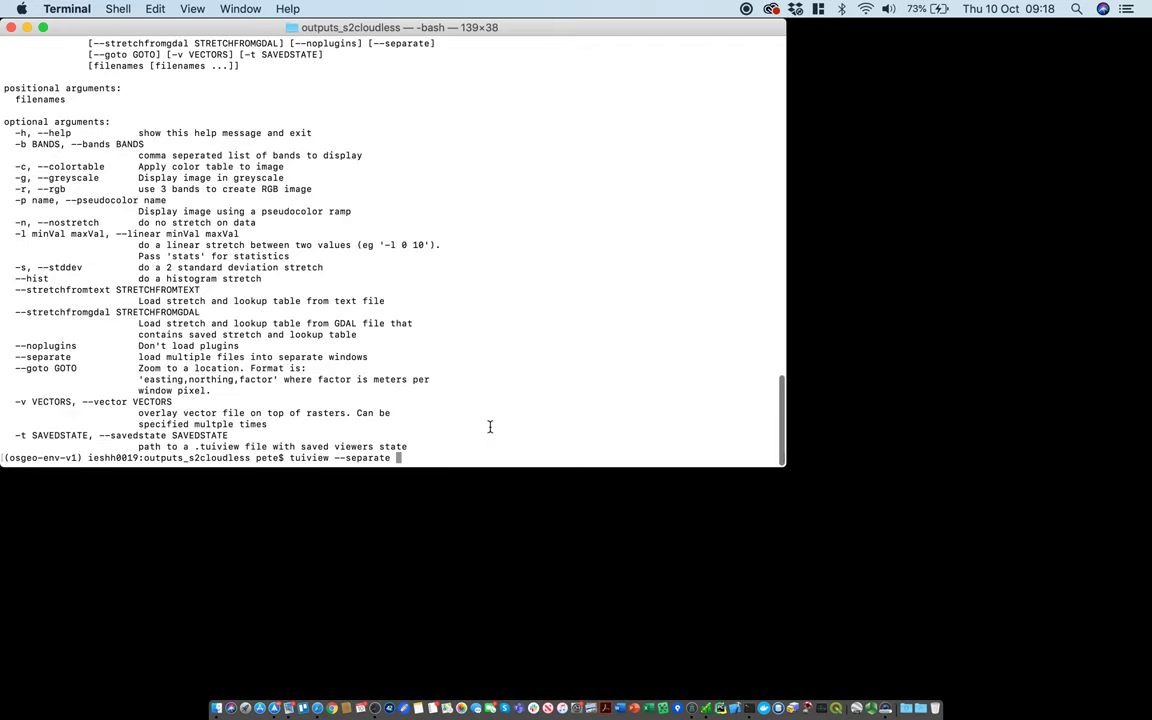
text(*_)
key(super+v)
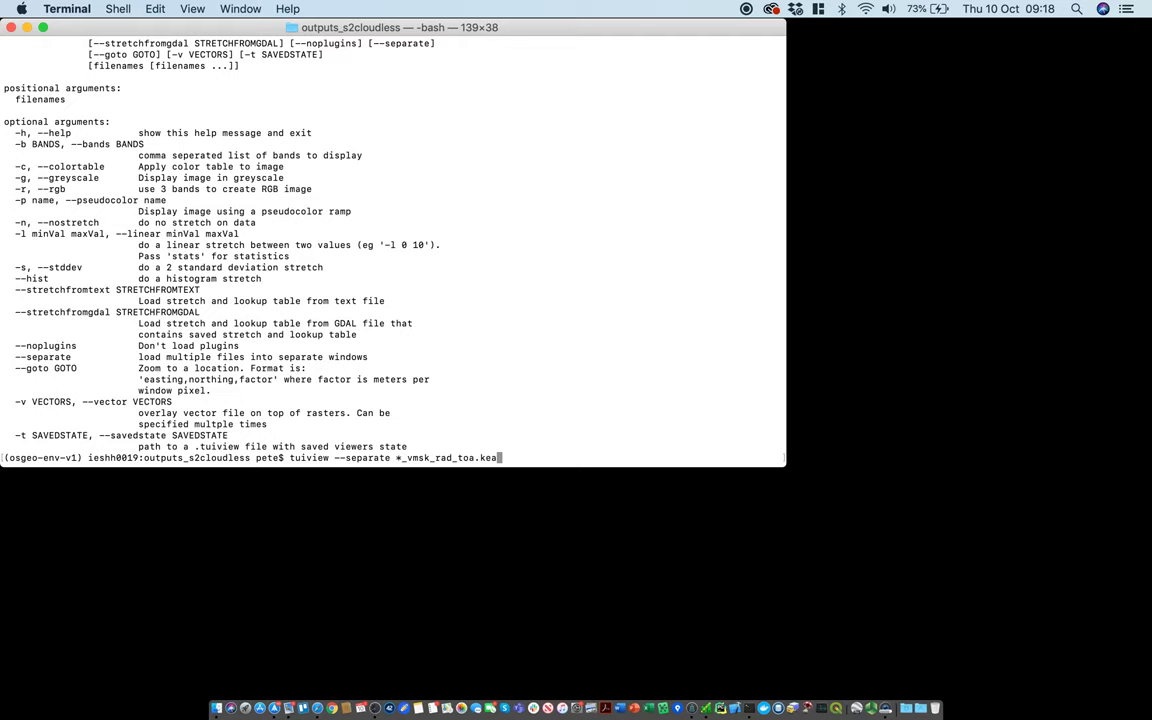
key(Return)
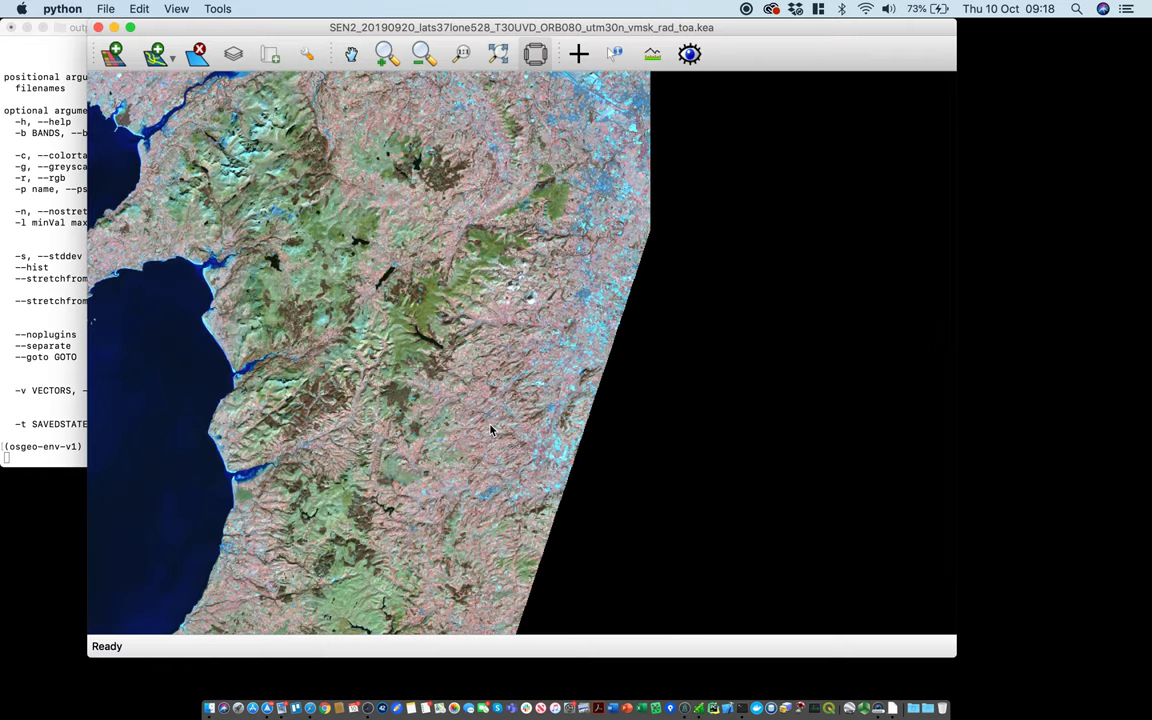
Step: Move the 20190920 and 20190917 viewers aside and maximise the 20190826 viewer
drag(257, 33, 320, 220)
drag(800, 55, 1070, 161)
drag(896, 33, 808, 33)
double_click(748, 31)
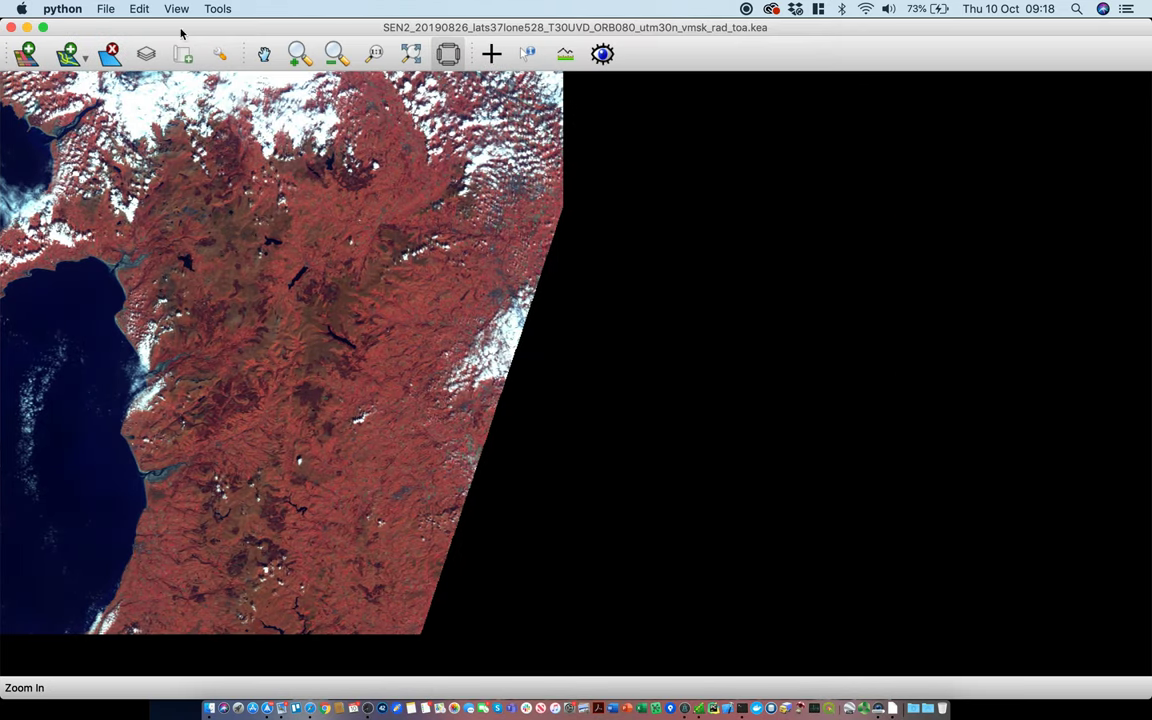
Step: Tile the viewer windows with Viewers Across 3 and Viewers Down 1
click(106, 9)
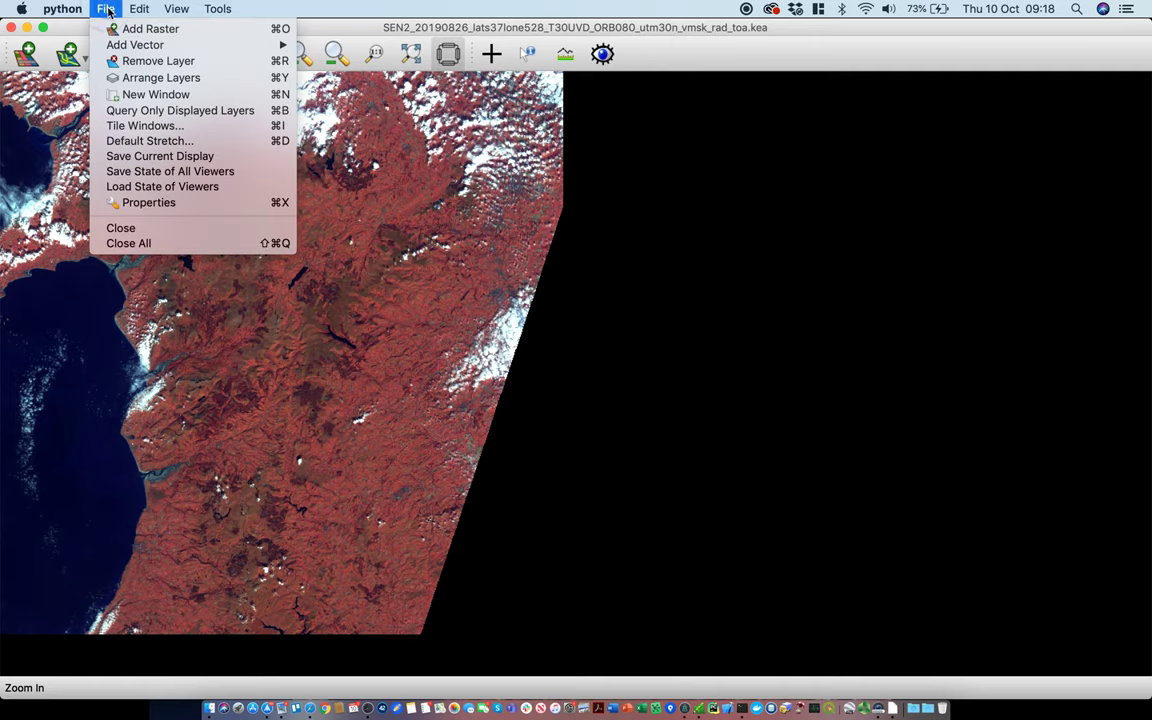
click(143, 126)
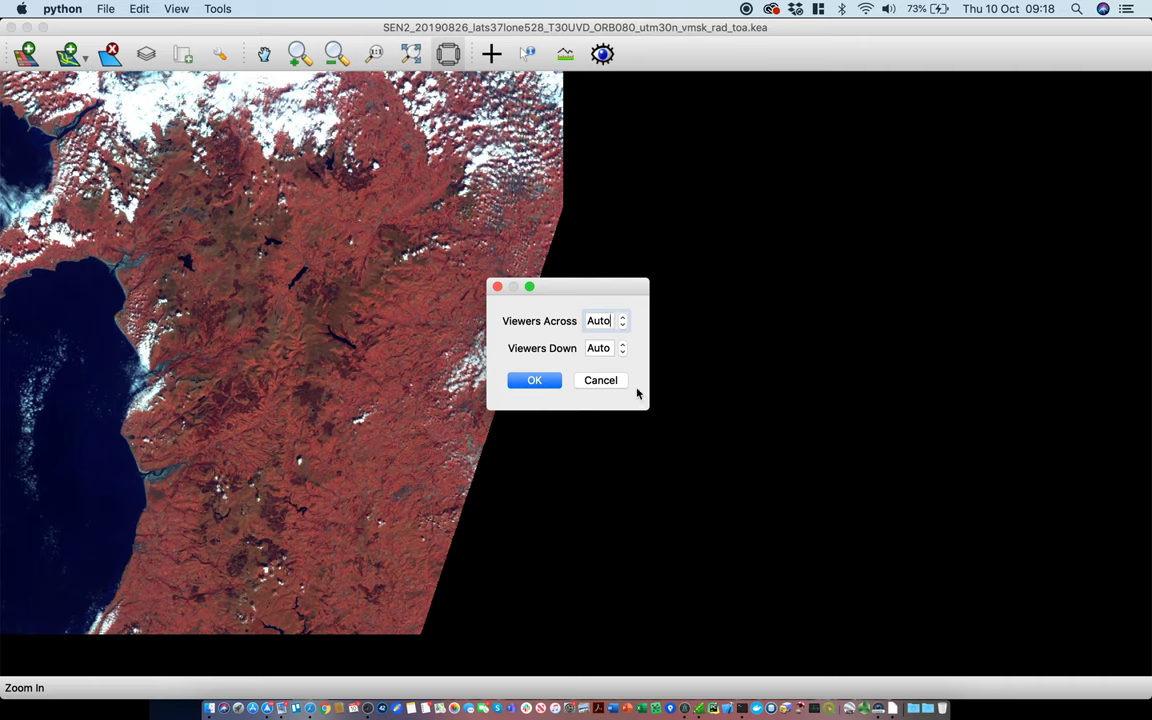
double_click(602, 322)
text(3)
double_click(602, 347)
text(1)
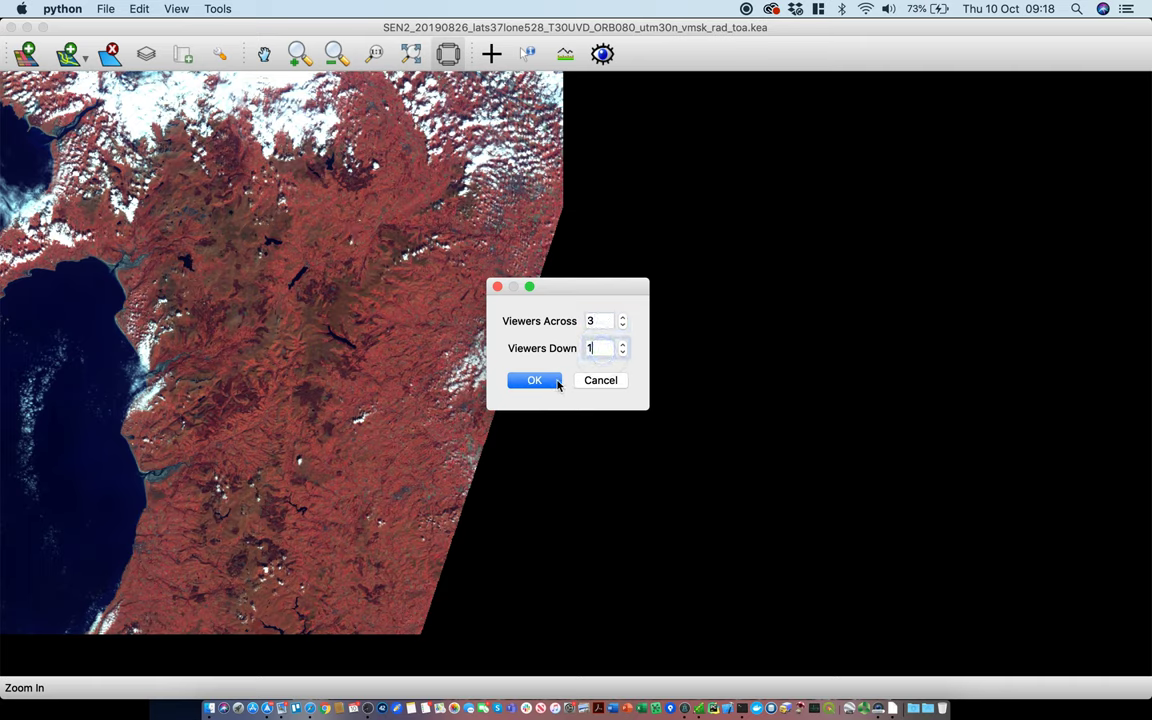
click(535, 381)
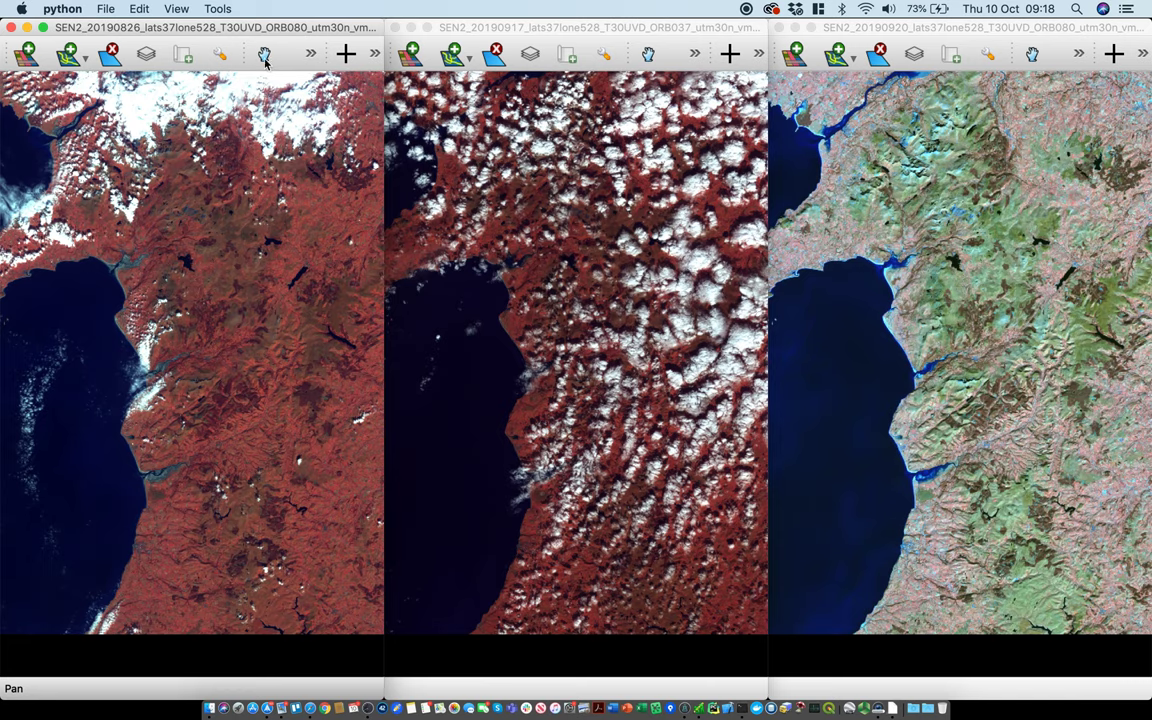
Step: Zoom the linked views into an area and pan until the coastal estuary is in view
click(312, 56)
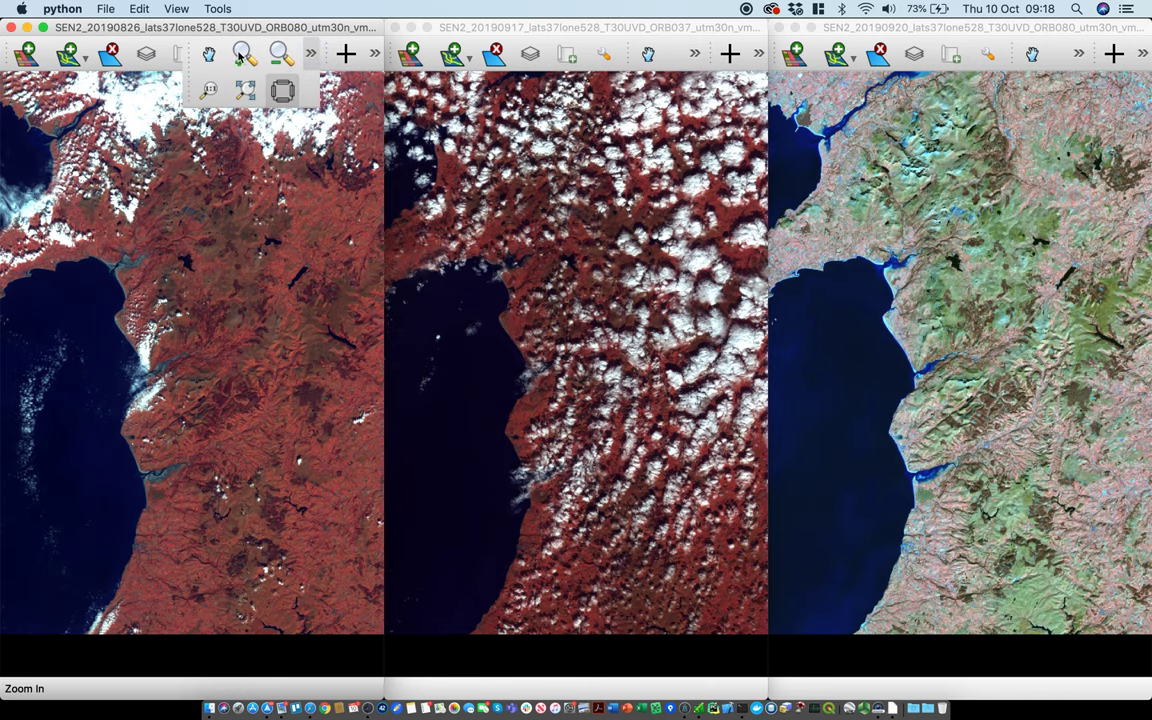
click(243, 52)
drag(138, 441, 257, 520)
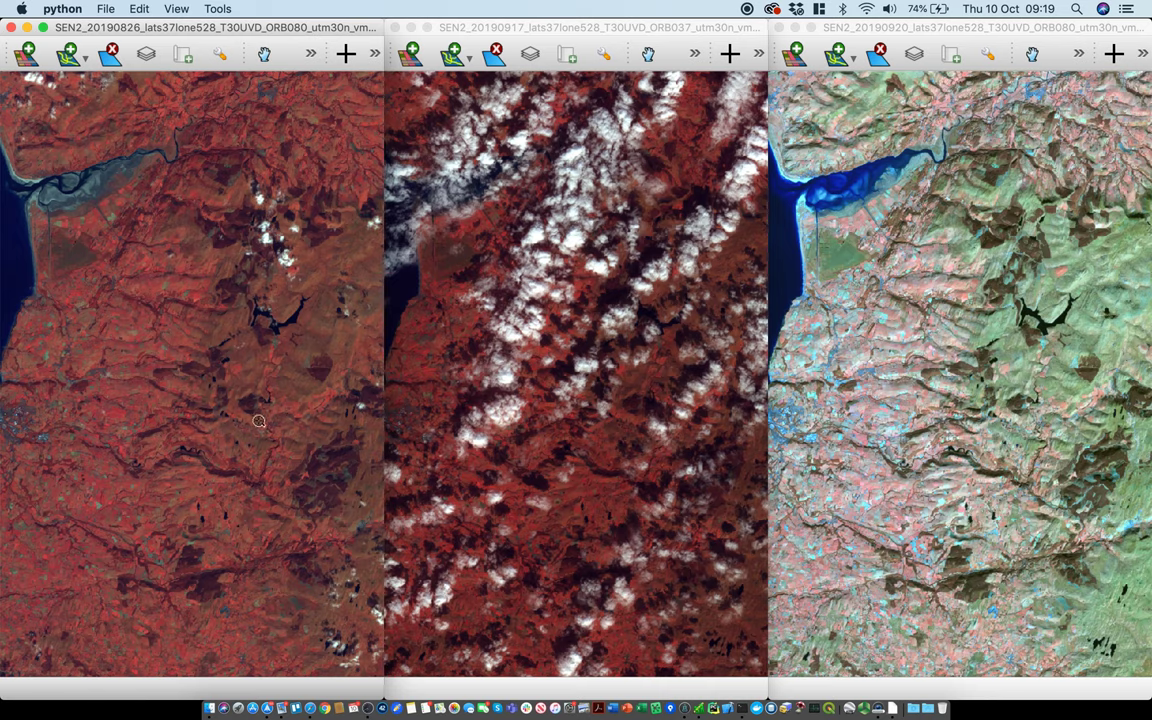
click(264, 53)
drag(203, 419, 148, 251)
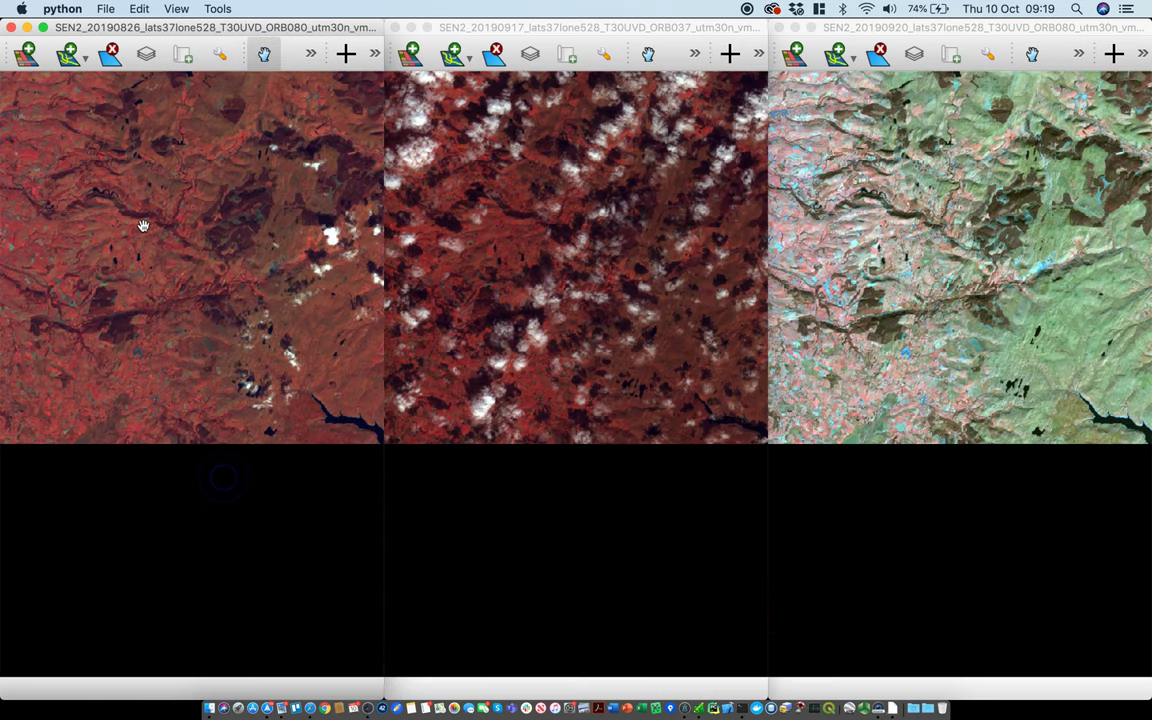
drag(186, 418, 296, 327)
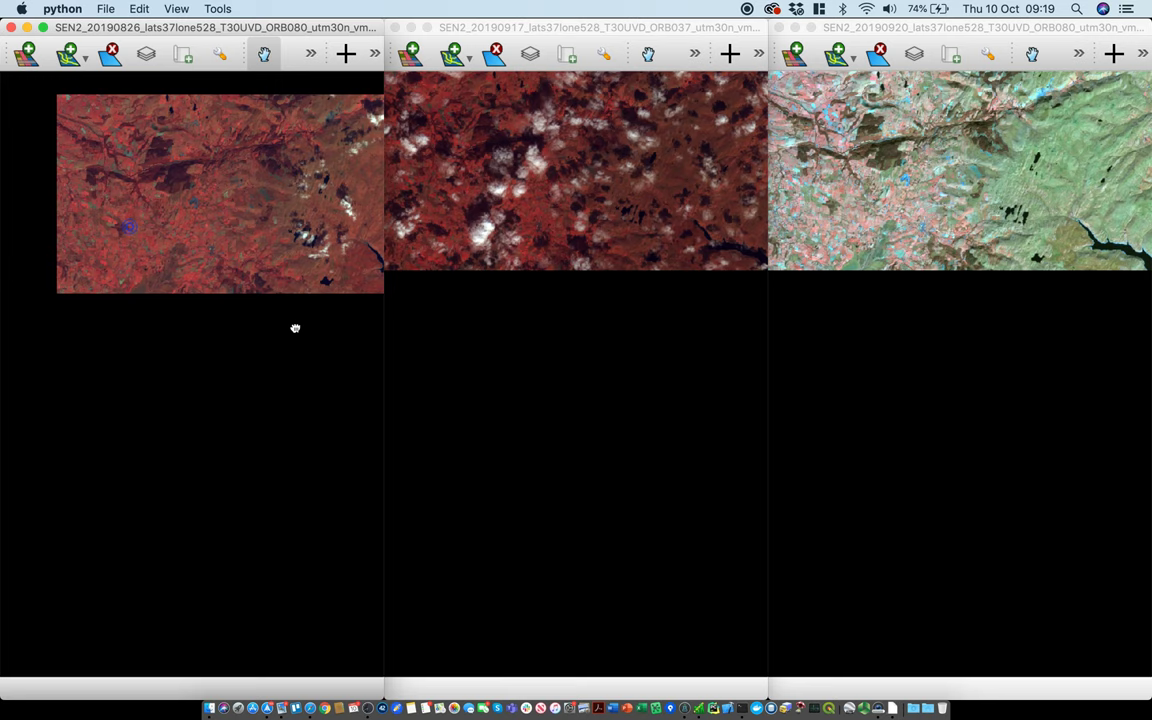
drag(244, 290, 149, 497)
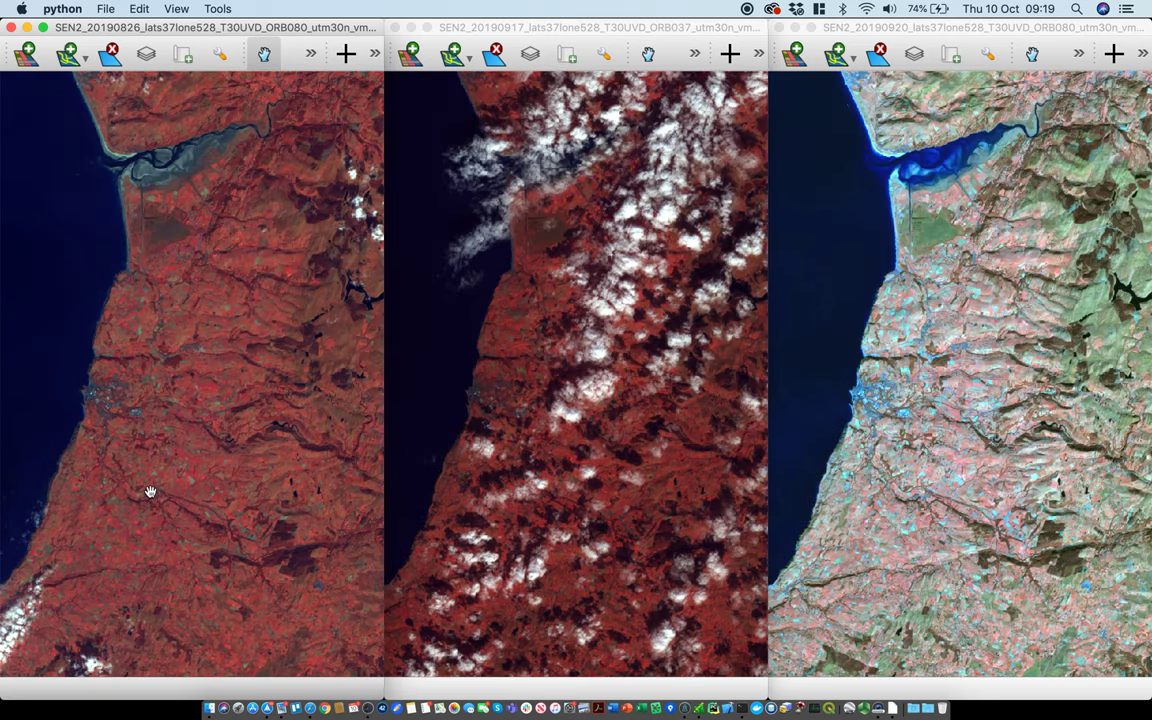
drag(165, 218, 166, 329)
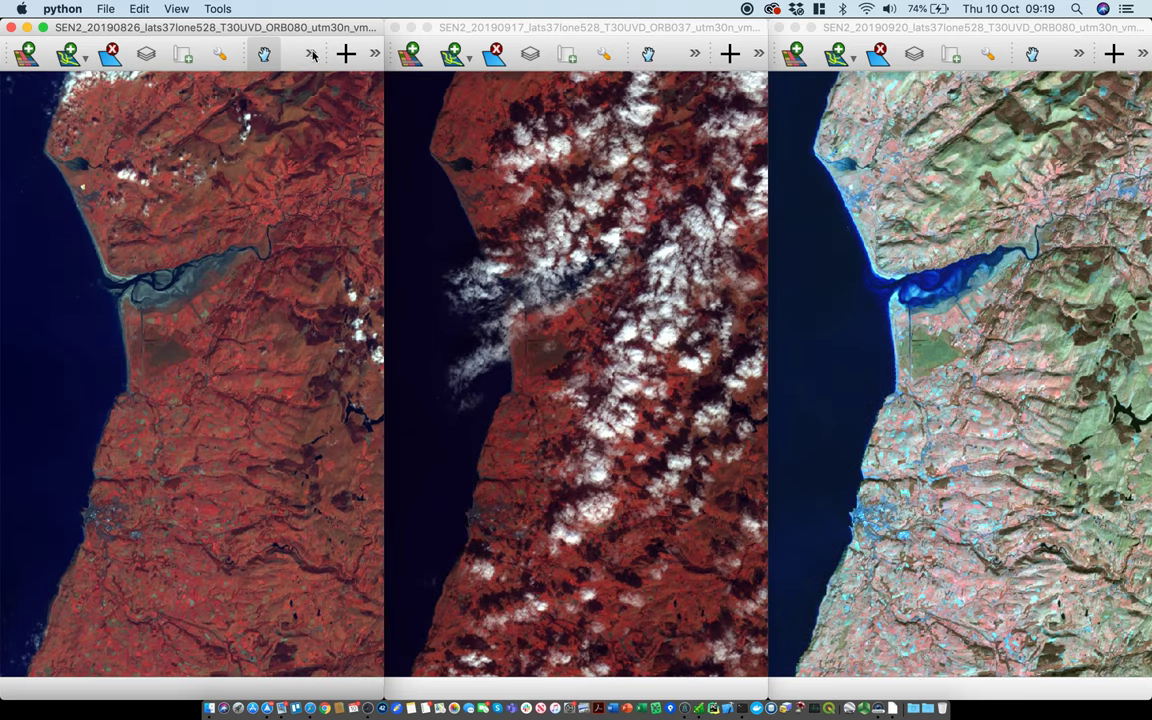
Step: Zoom into the estuary and show the maps at native resolution
click(312, 55)
click(249, 51)
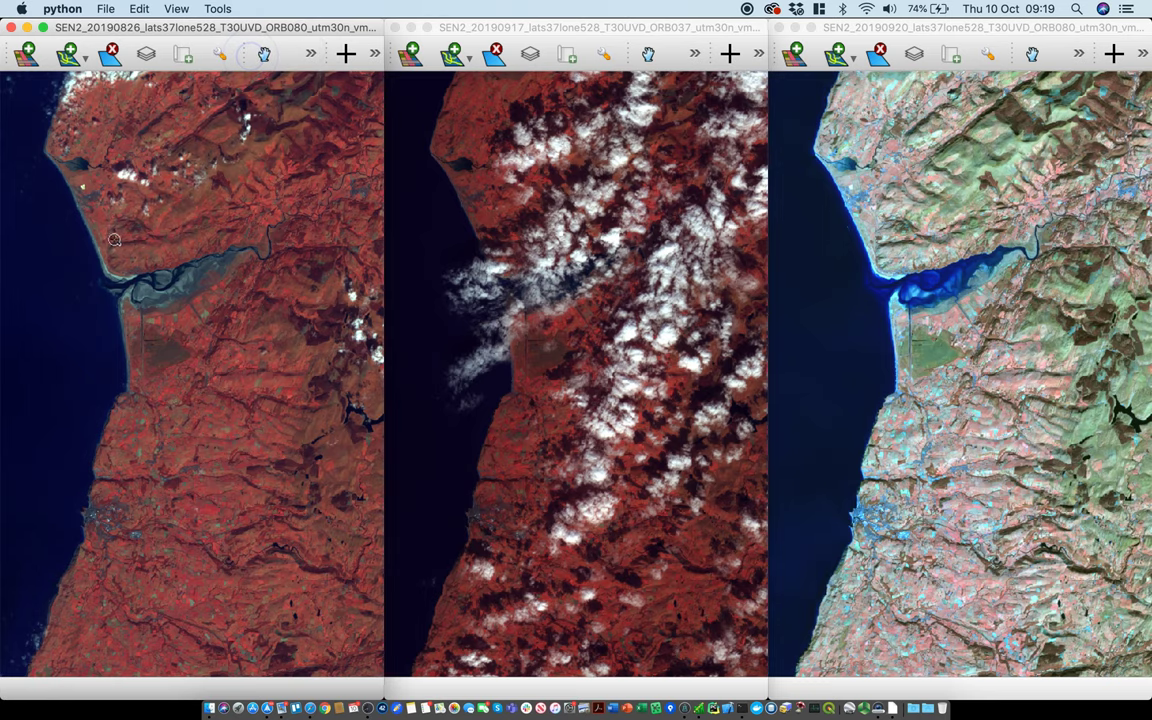
drag(72, 214, 206, 298)
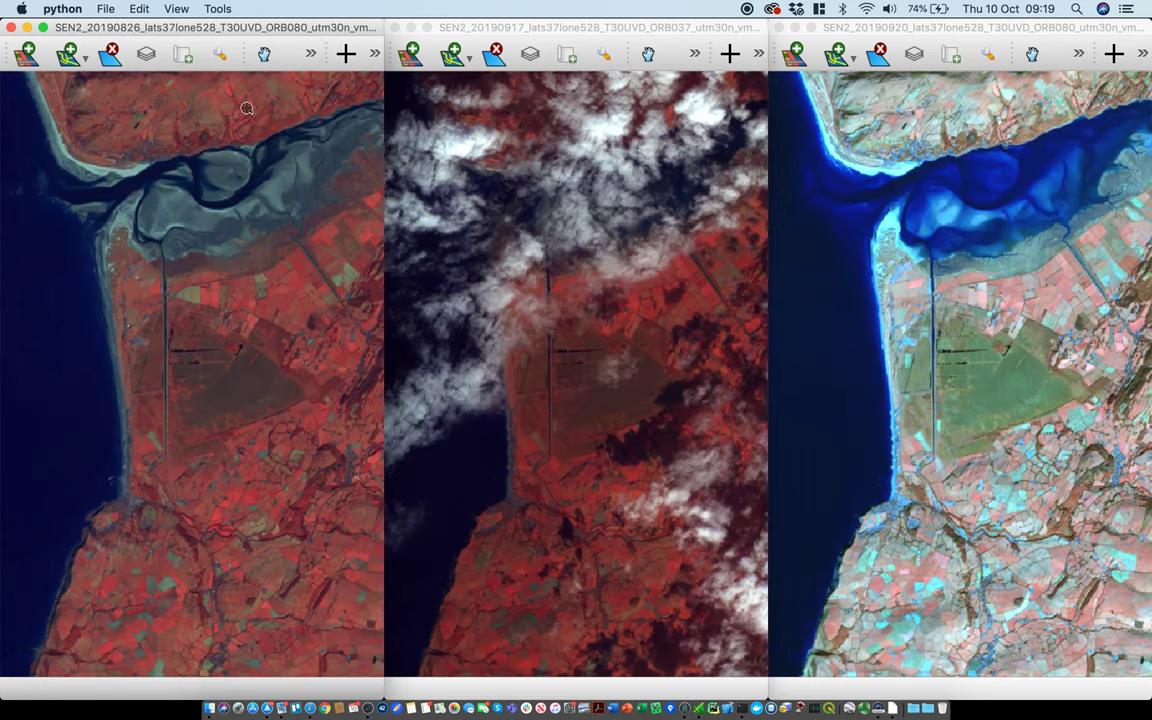
click(312, 55)
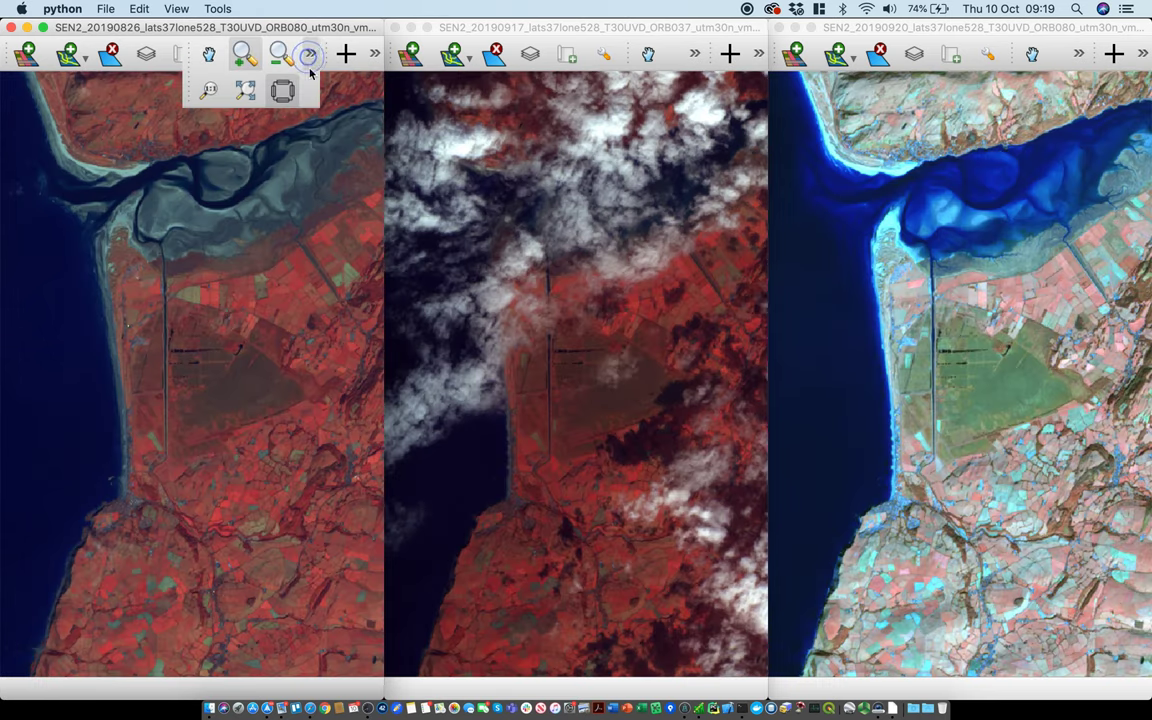
click(199, 90)
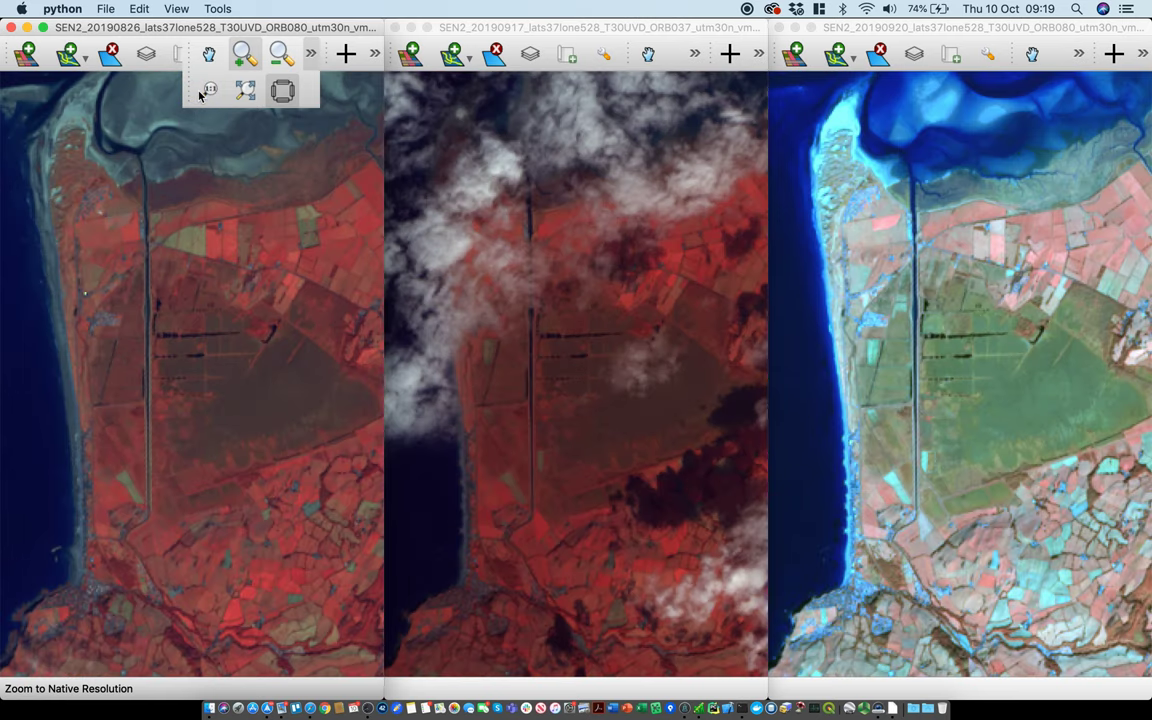
Step: Apply an NIR_B8, SWIR1, Red band stretch to the left 20190826 image
key(super+s)
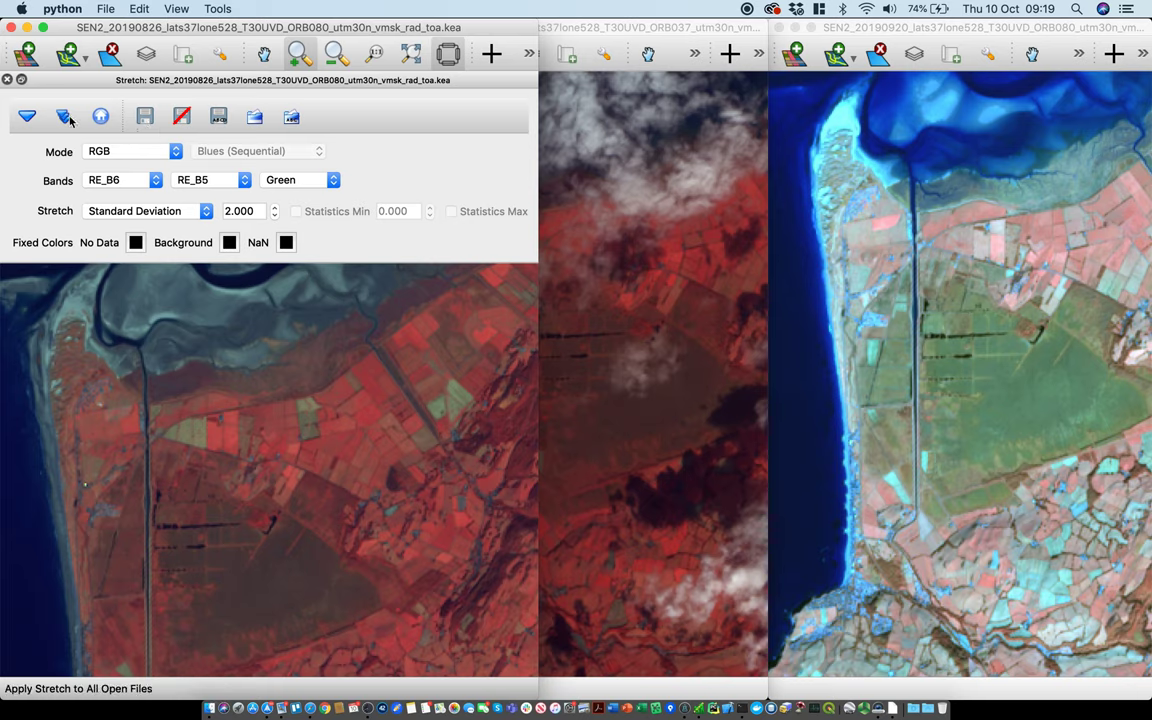
click(128, 180)
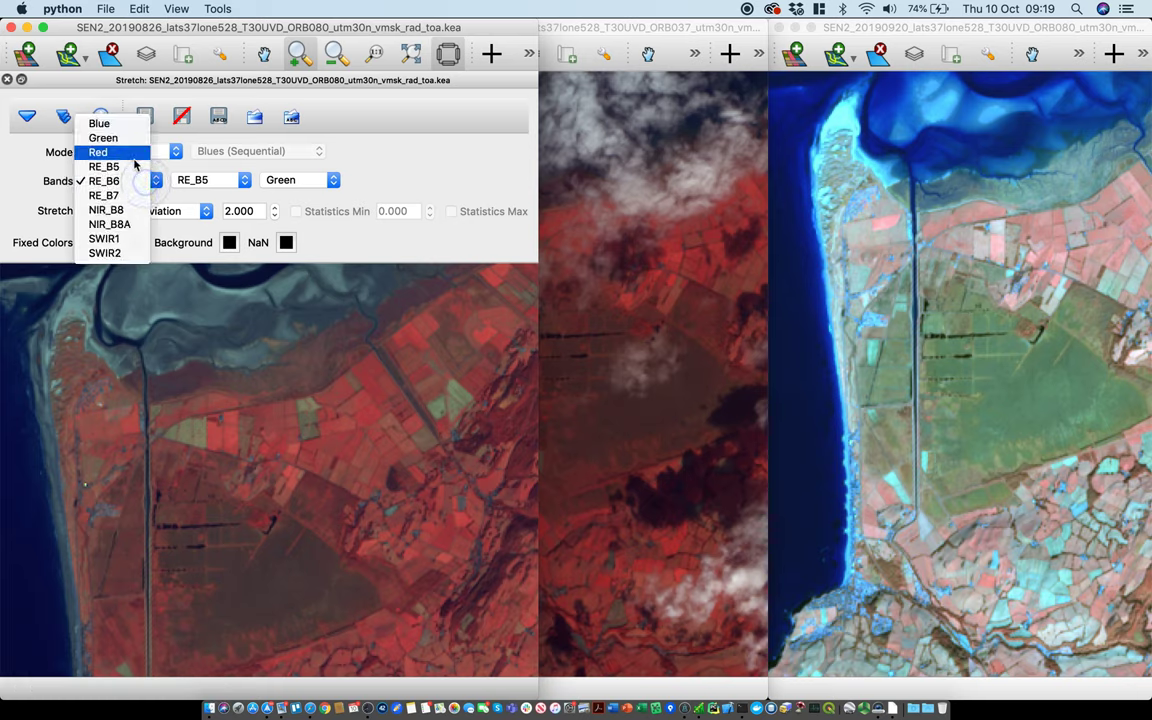
click(128, 211)
click(192, 180)
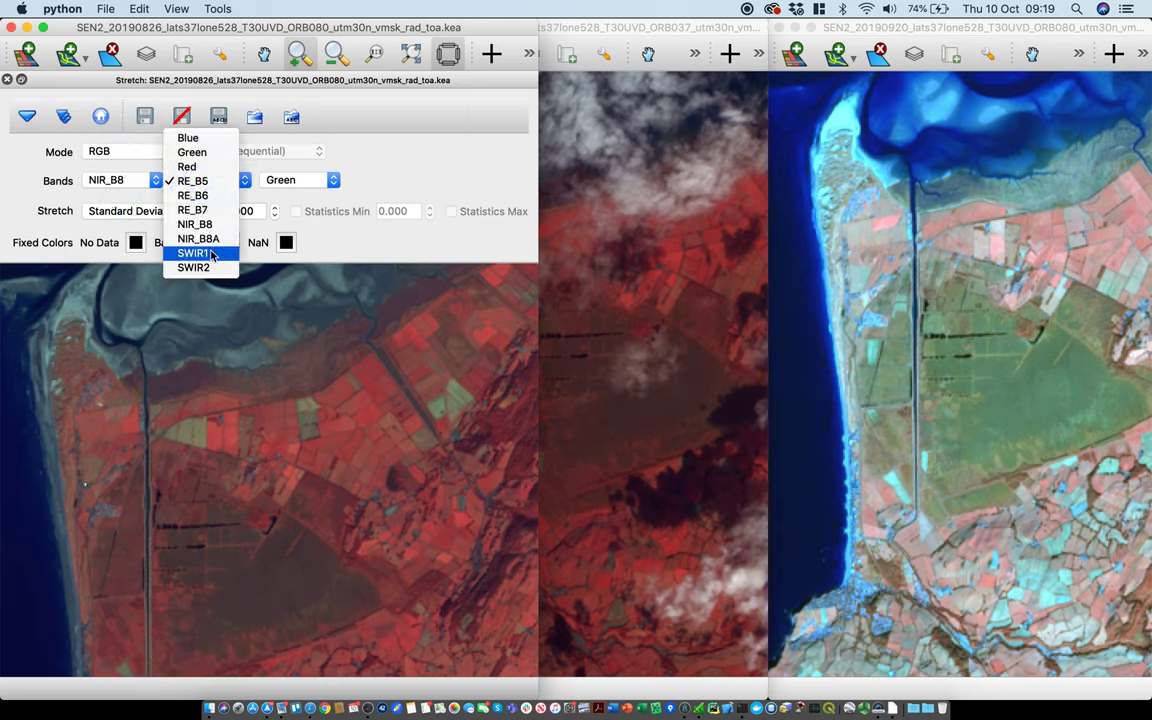
click(211, 258)
click(300, 180)
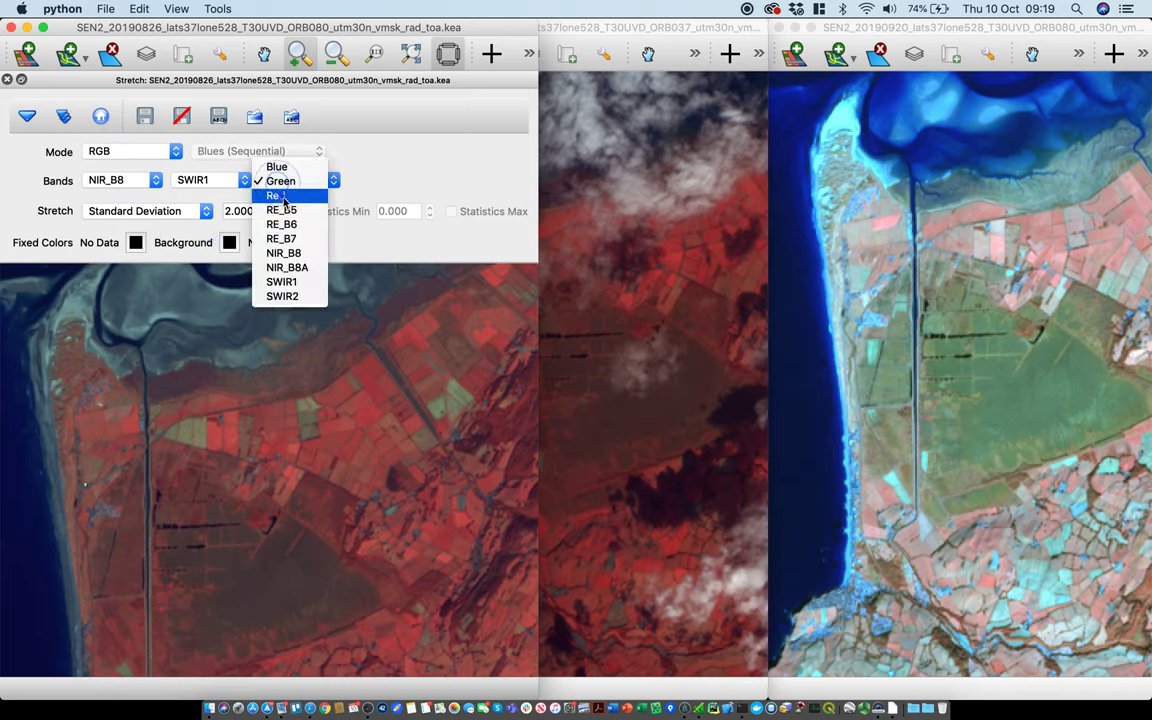
click(281, 195)
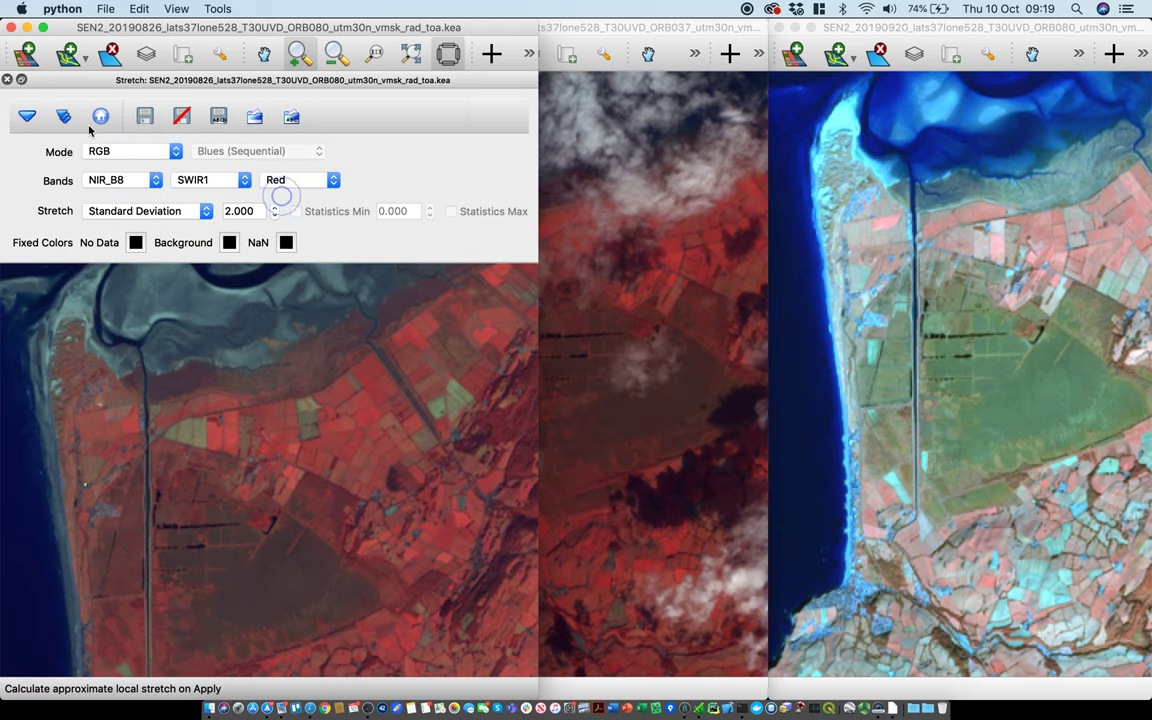
click(28, 117)
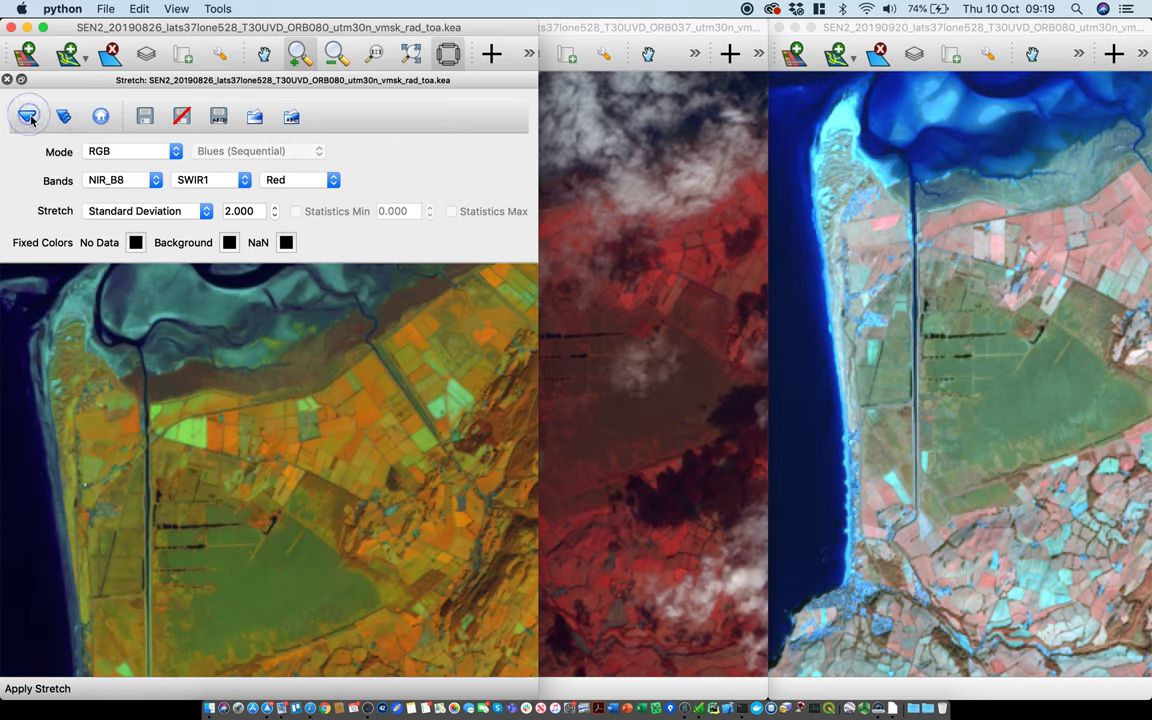
Step: Reapply it as an approximate local stretch and close the stretch settings
click(100, 117)
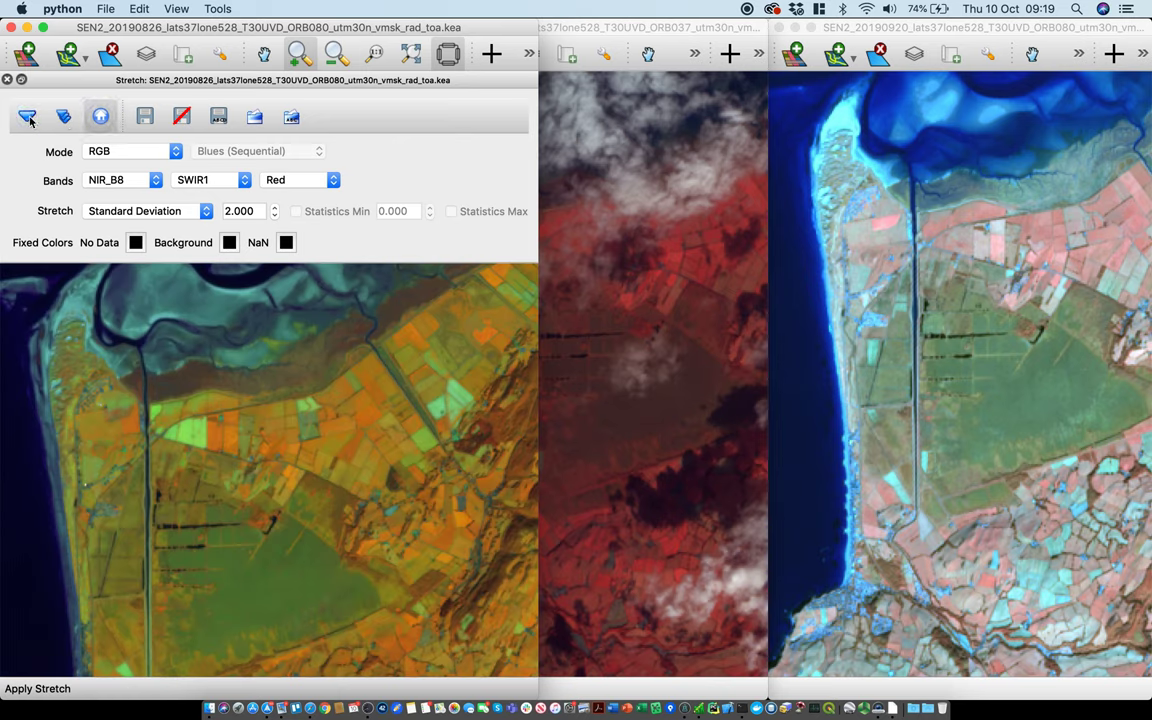
click(28, 117)
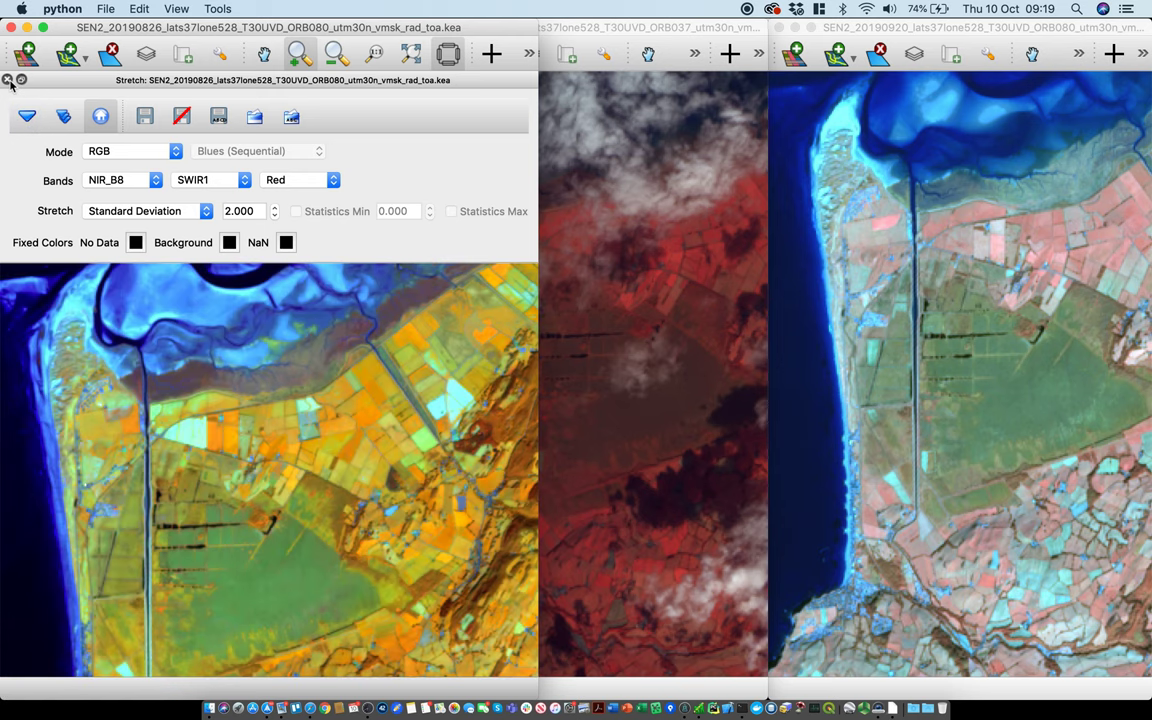
click(8, 80)
Step: Set the middle 20190917 image's stretch bands to NIR_B8, SWIR1, Red
click(622, 30)
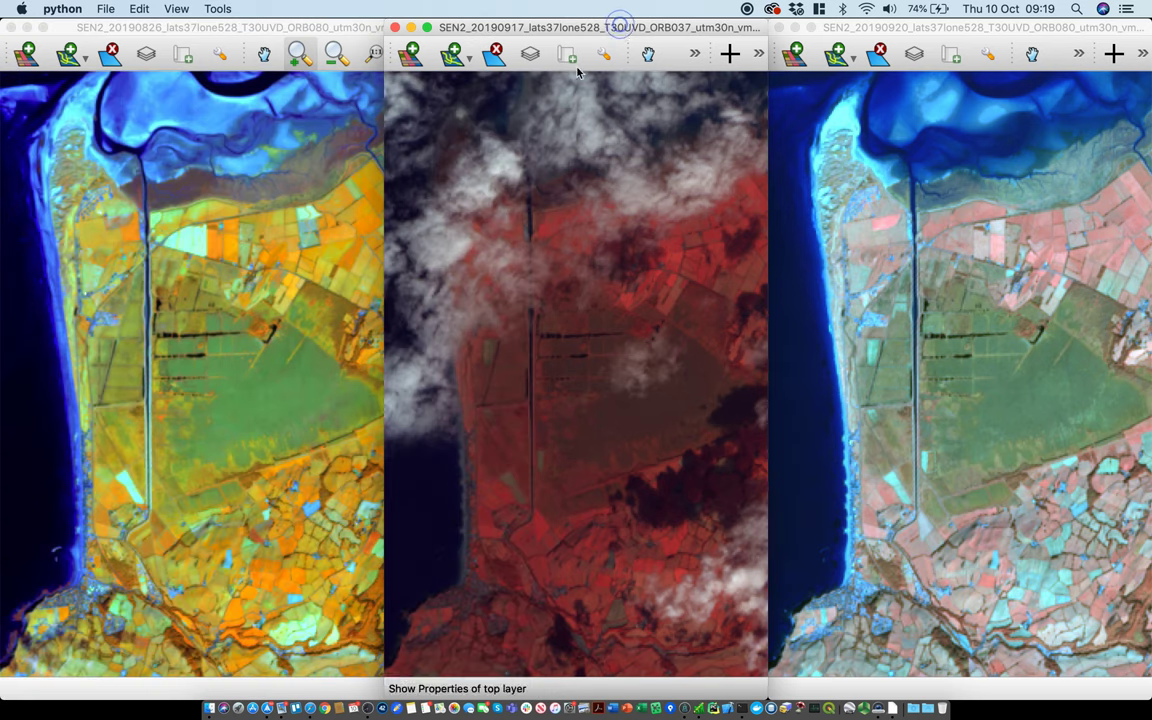
key(super+s)
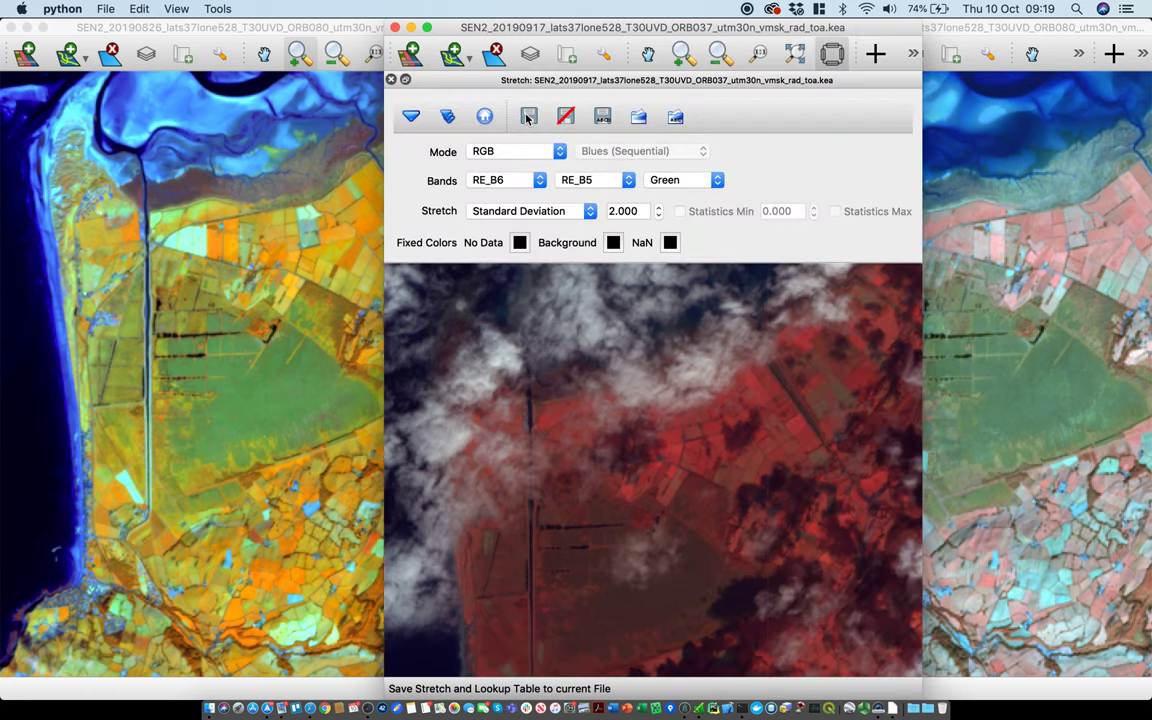
click(515, 181)
click(510, 212)
click(592, 180)
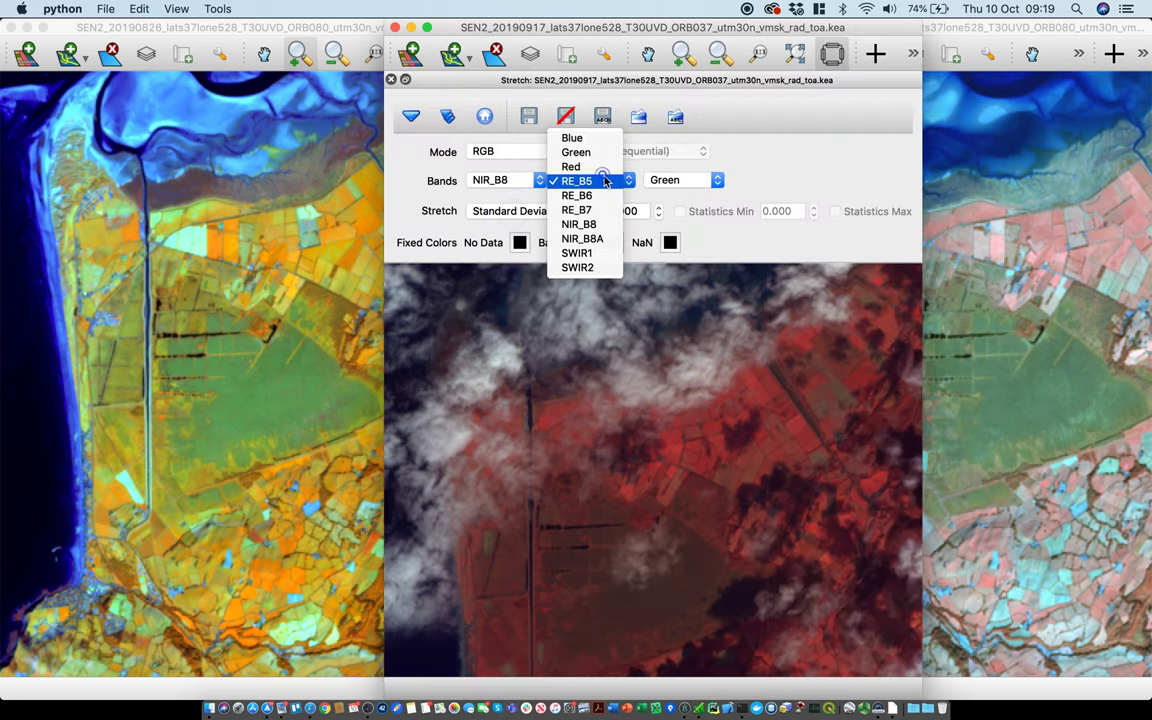
click(610, 246)
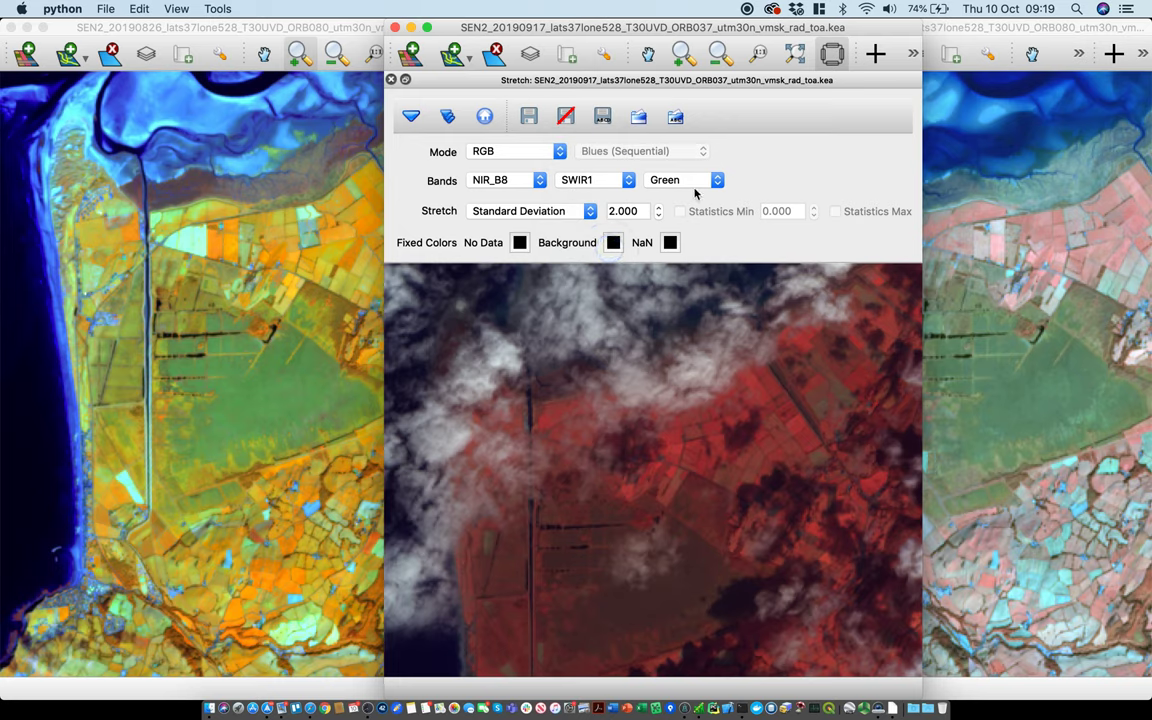
click(684, 180)
click(690, 193)
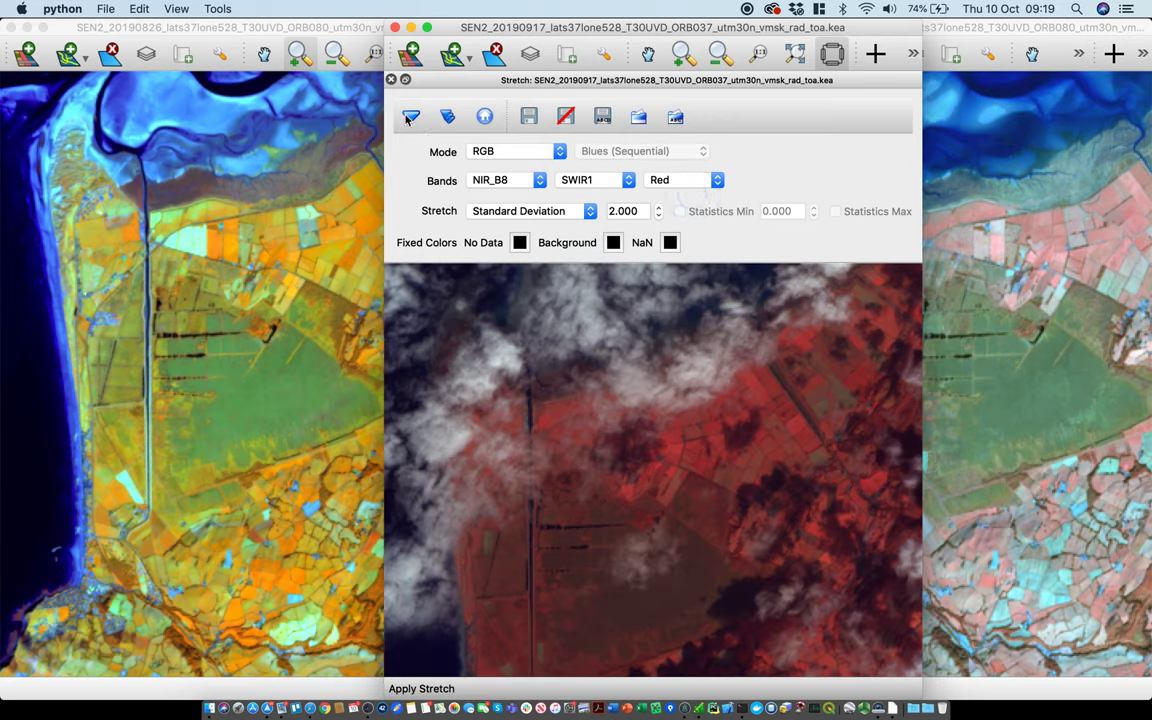
Step: Apply the stretch as a local stretch and close the stretch settings
click(408, 118)
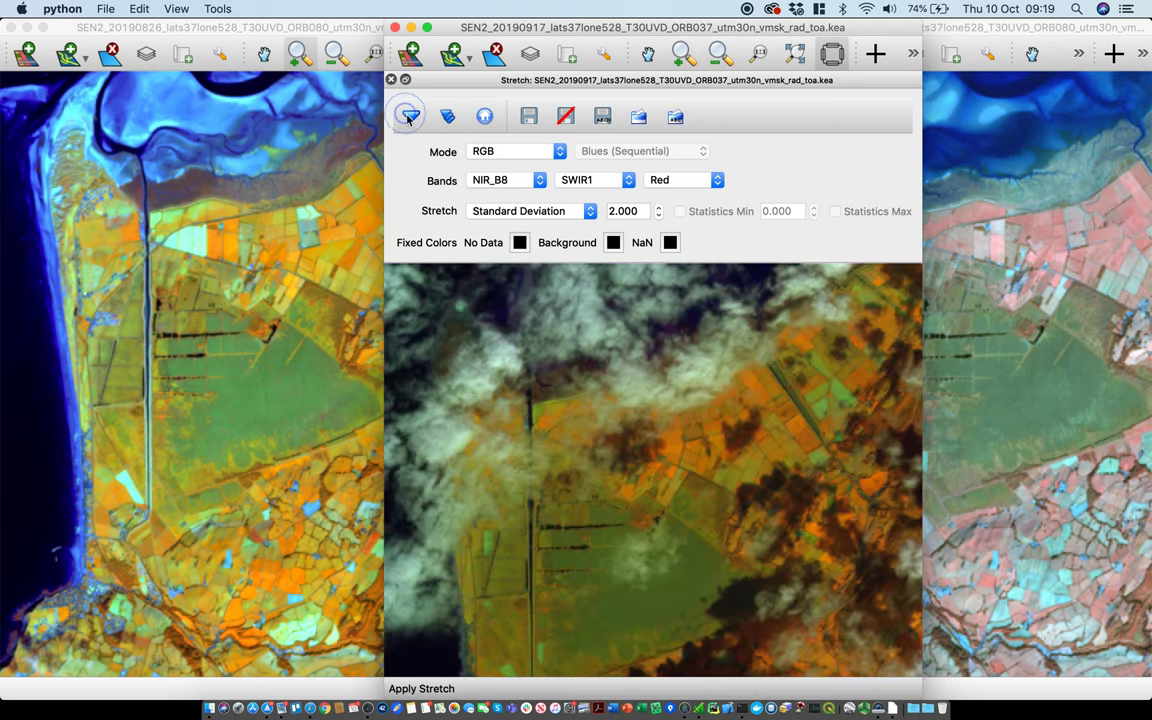
click(411, 117)
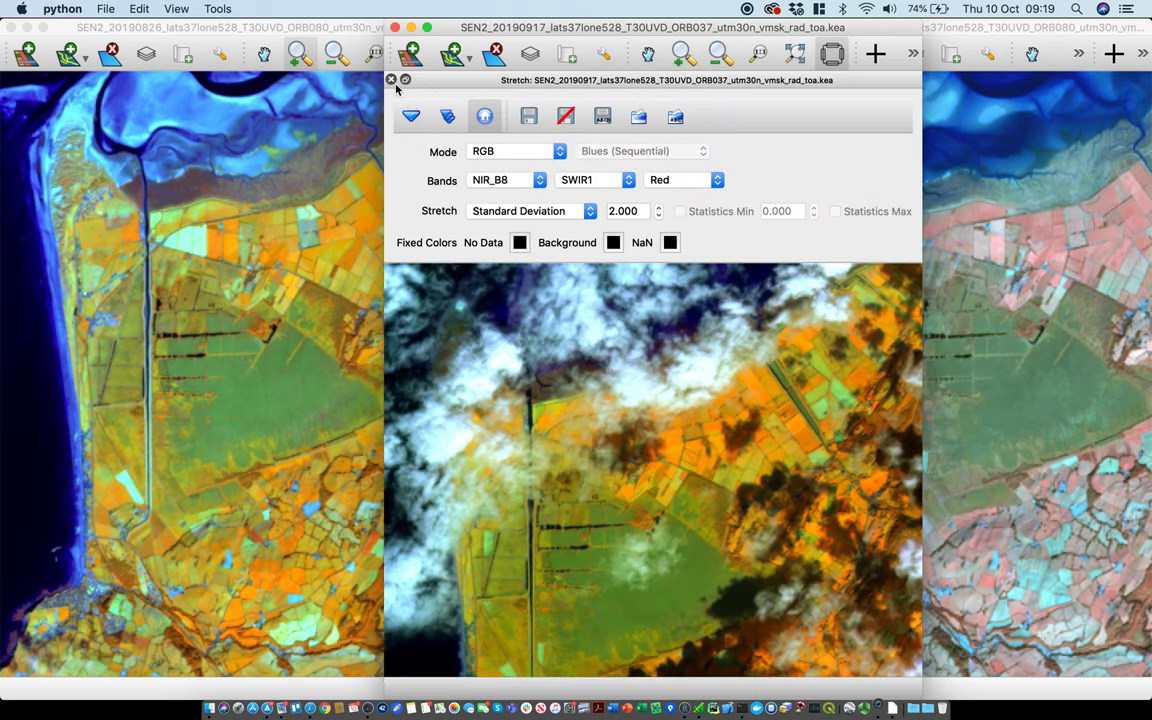
click(391, 80)
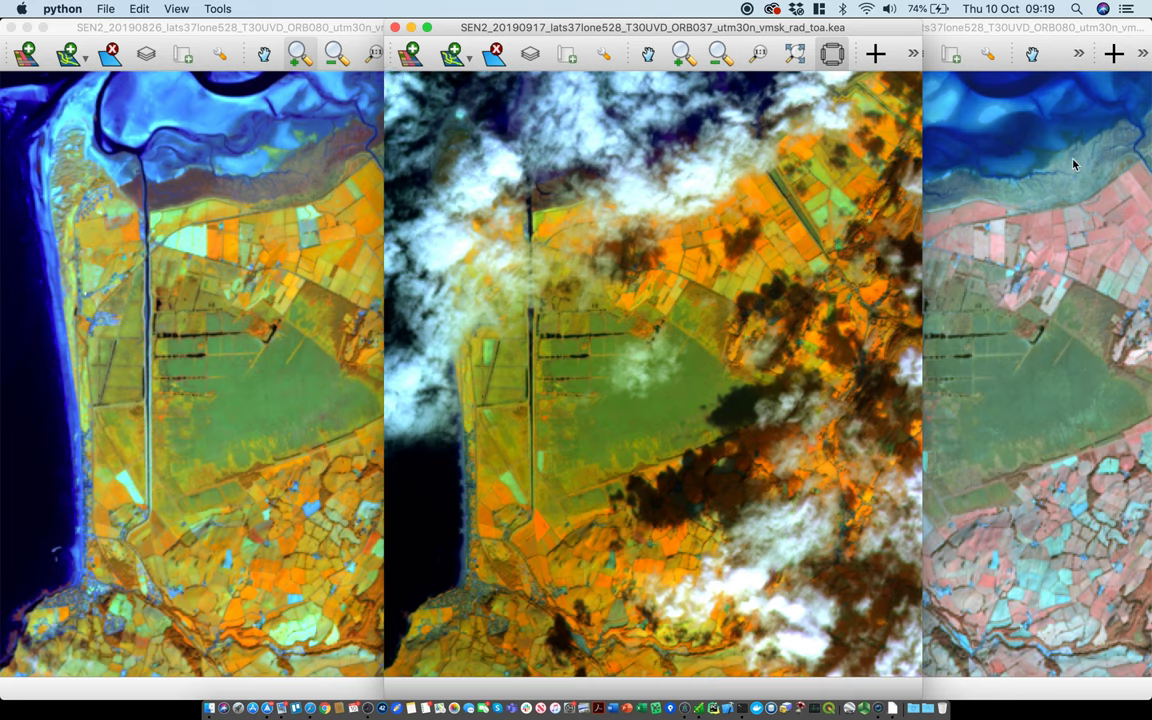
Step: Set the right 20190920 image's stretch bands to NIR_B8, SWIR1, Red via Edit > Stretch
click(1022, 36)
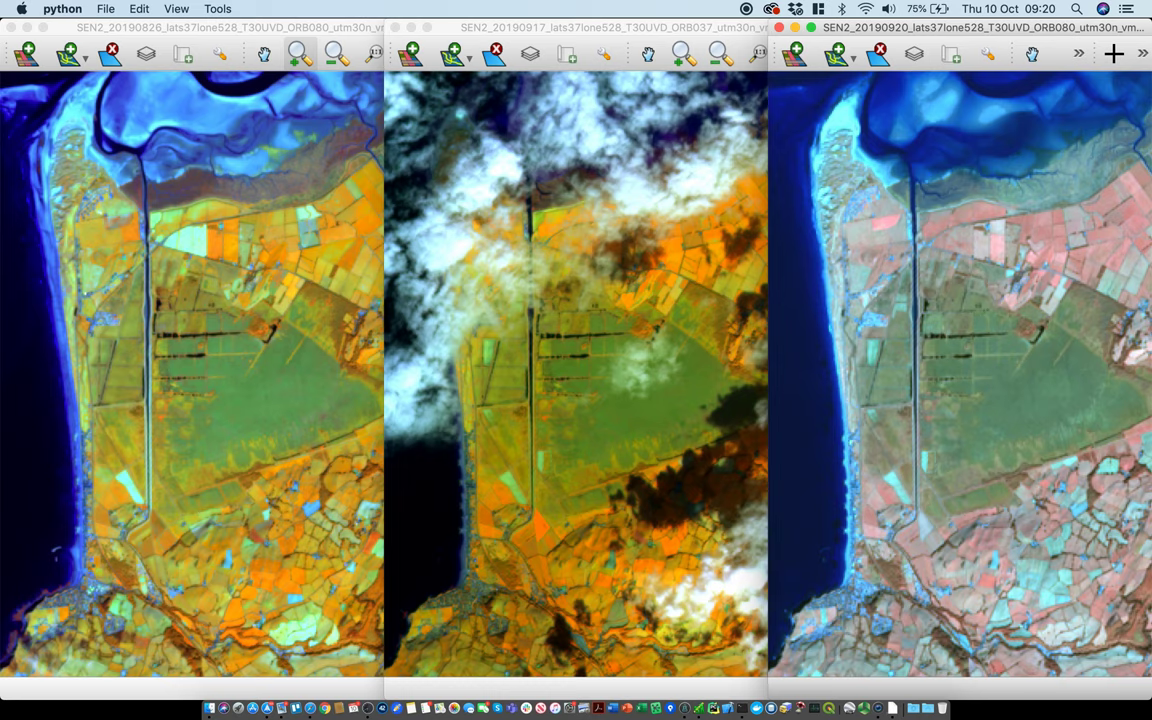
click(133, 12)
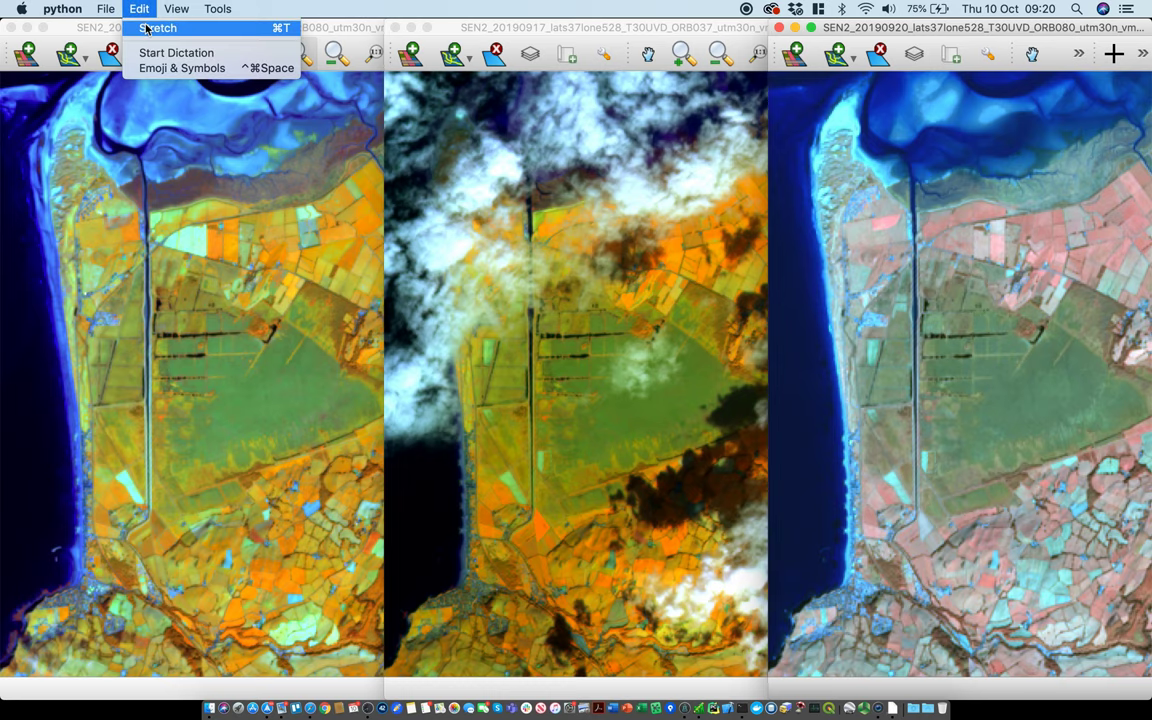
click(145, 24)
click(906, 184)
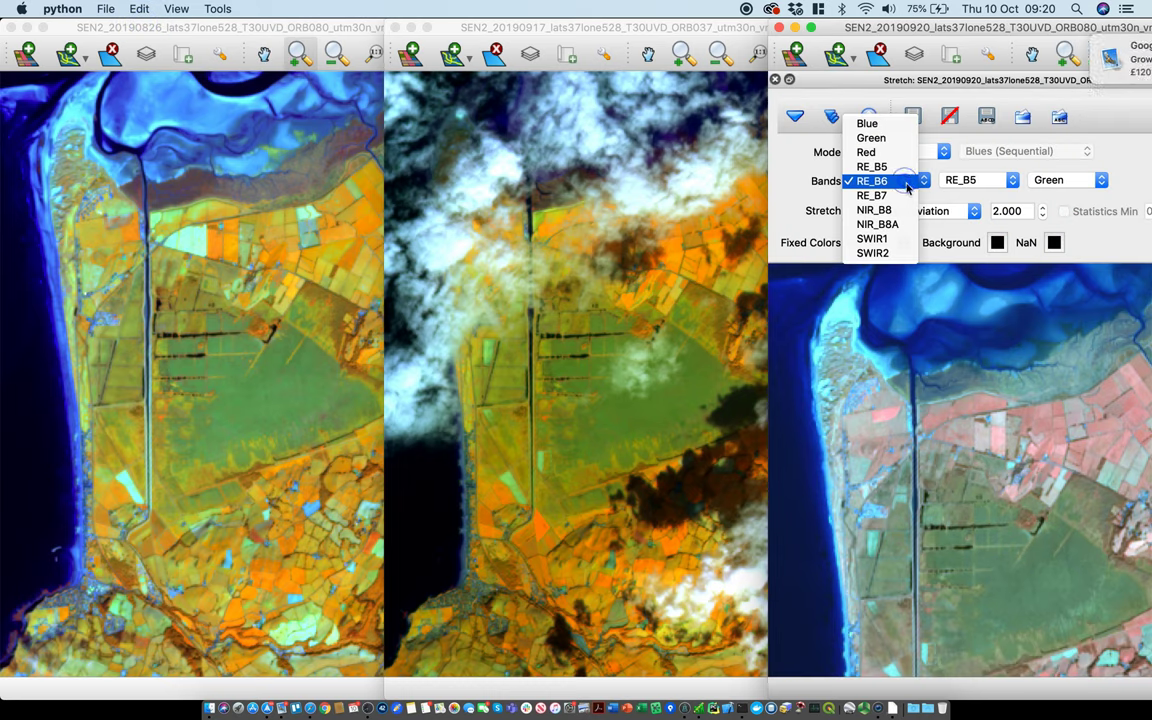
click(906, 210)
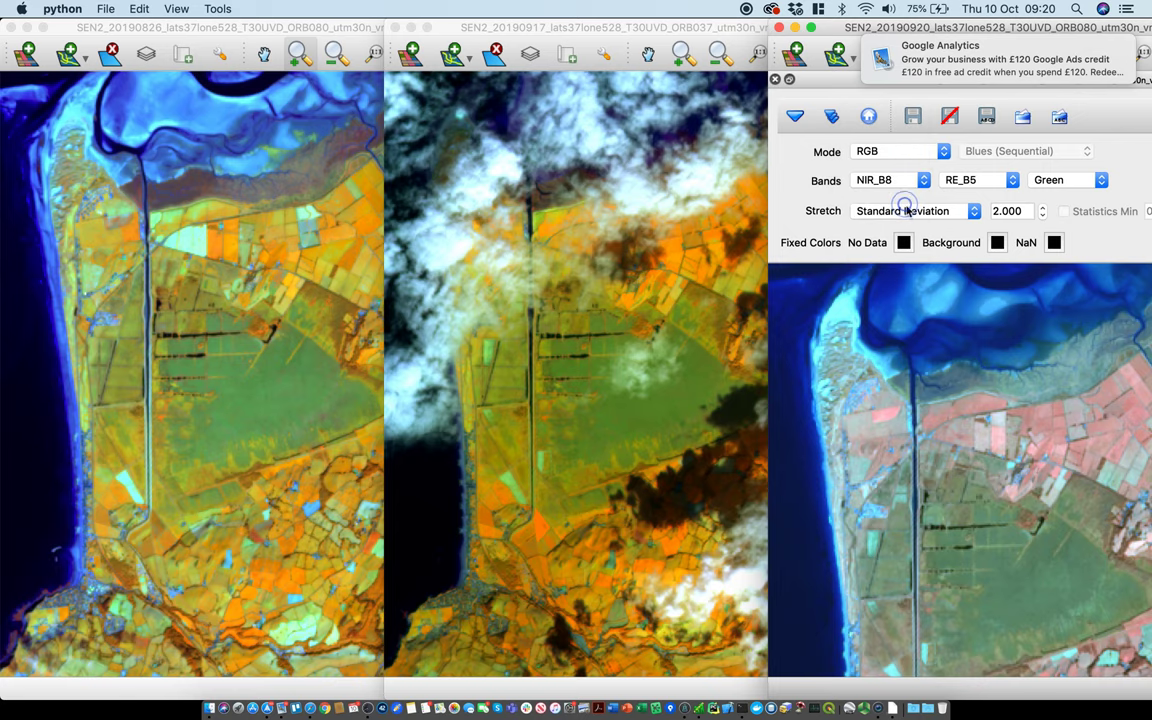
click(978, 180)
click(985, 253)
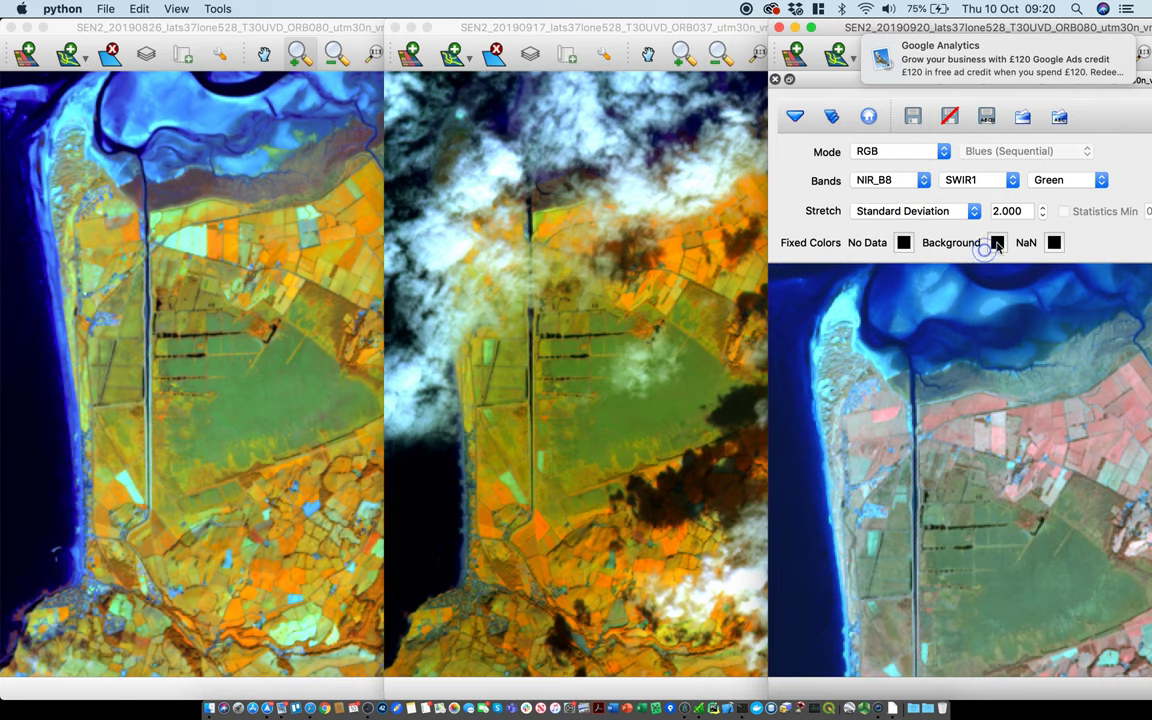
click(1072, 184)
click(1068, 195)
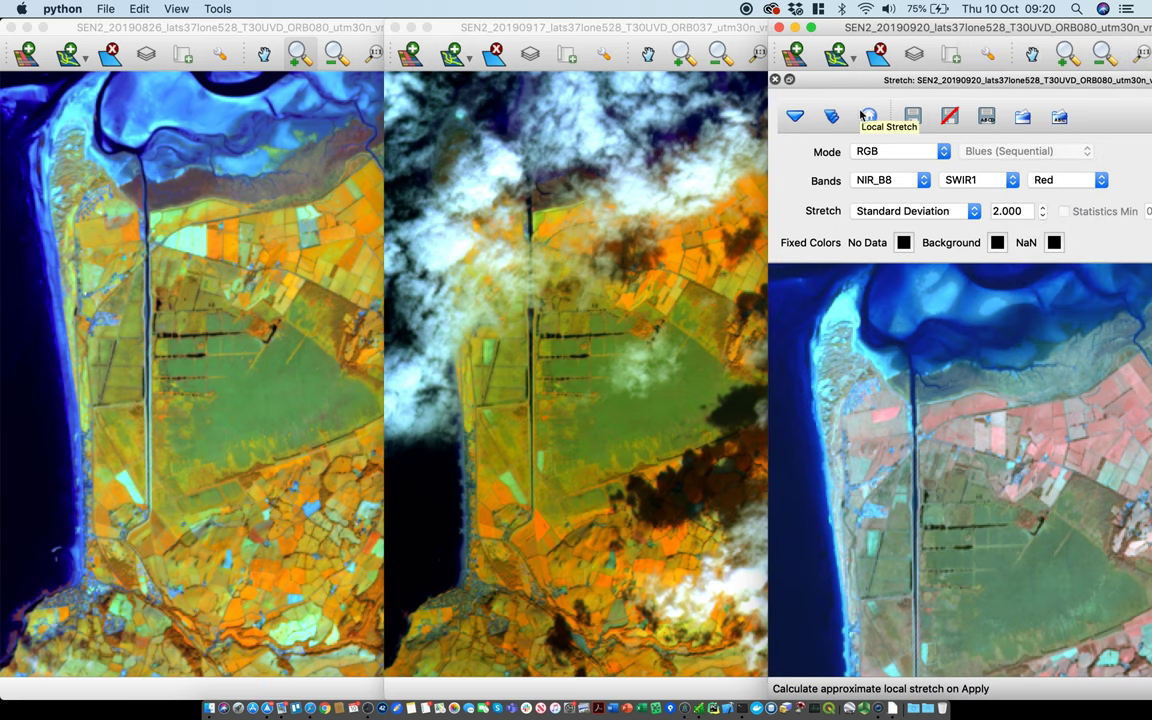
Step: Apply the stretch as a local stretch and close the stretch settings
click(796, 119)
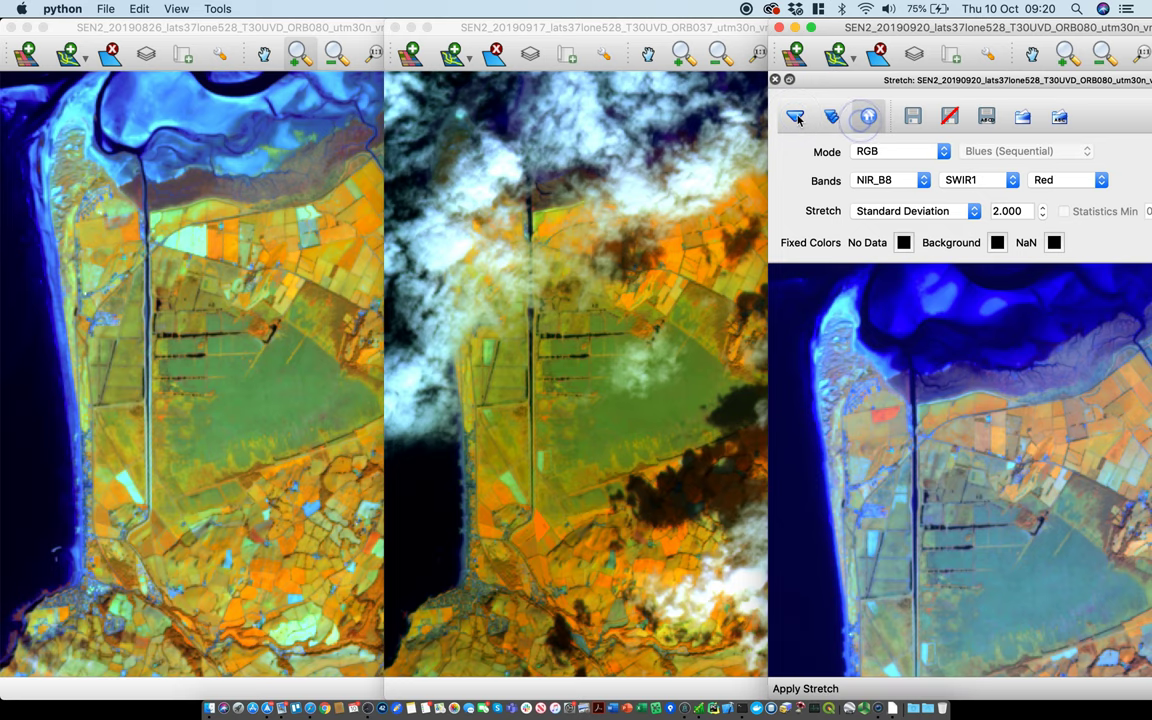
click(797, 118)
click(775, 79)
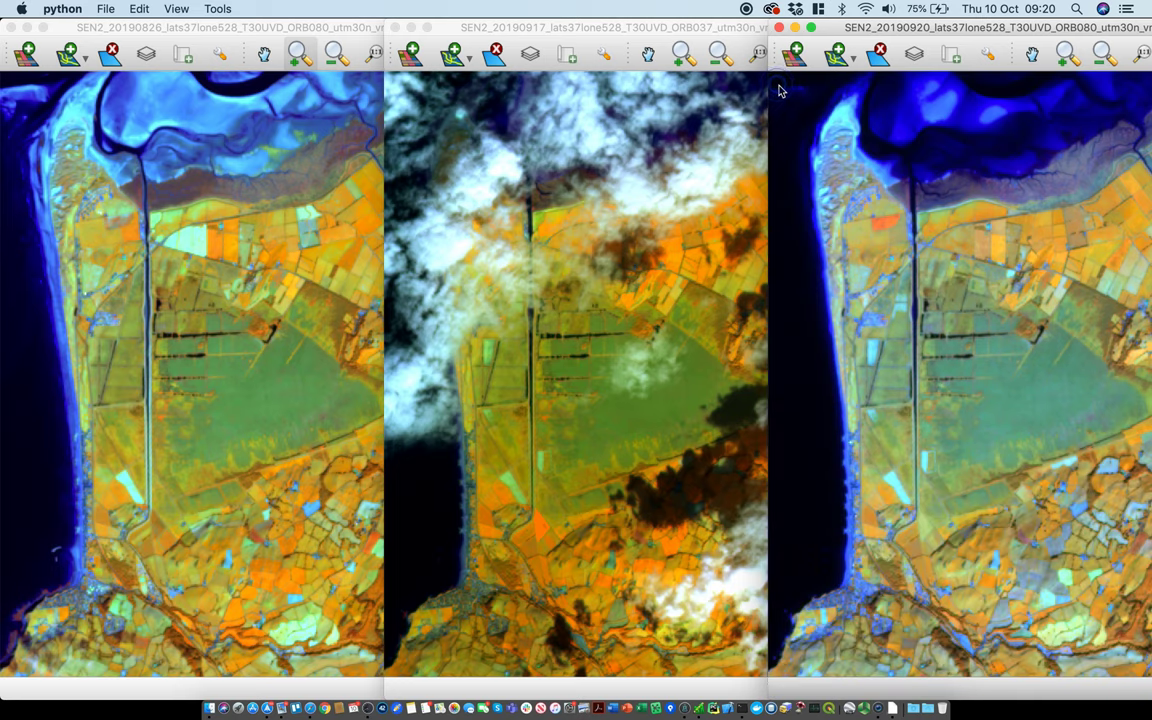
Step: Retile the viewers with Viewers Across 3 and Viewers Down 1
click(105, 9)
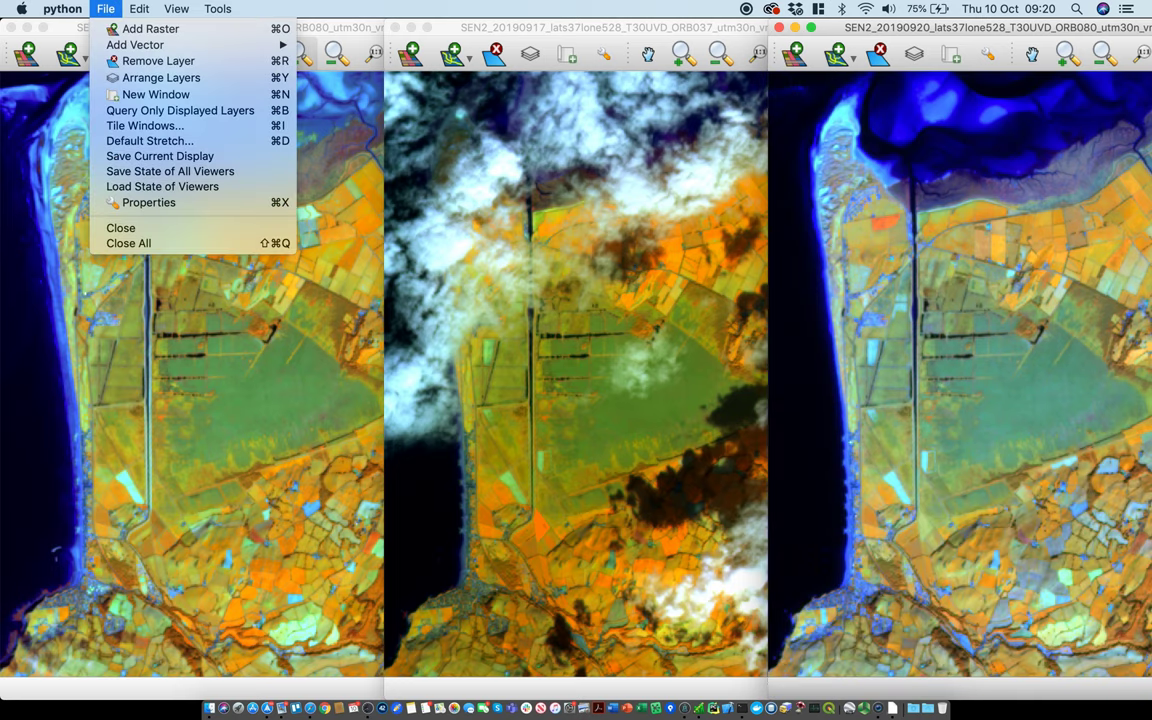
click(148, 125)
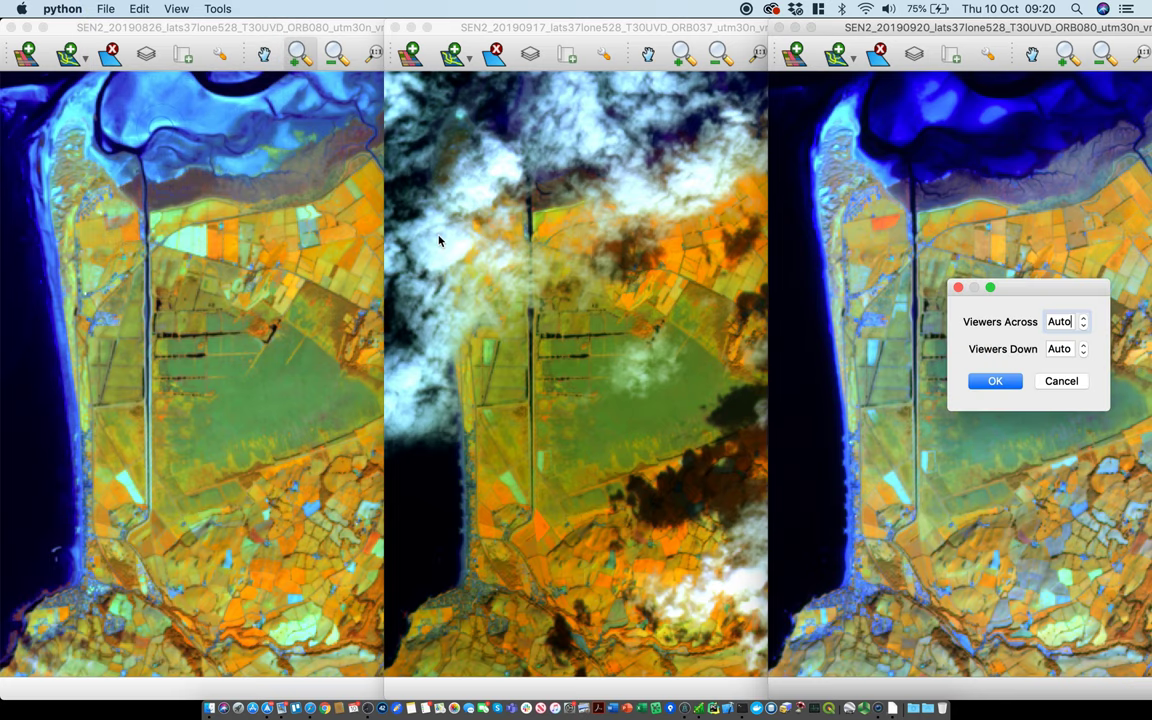
click(995, 381)
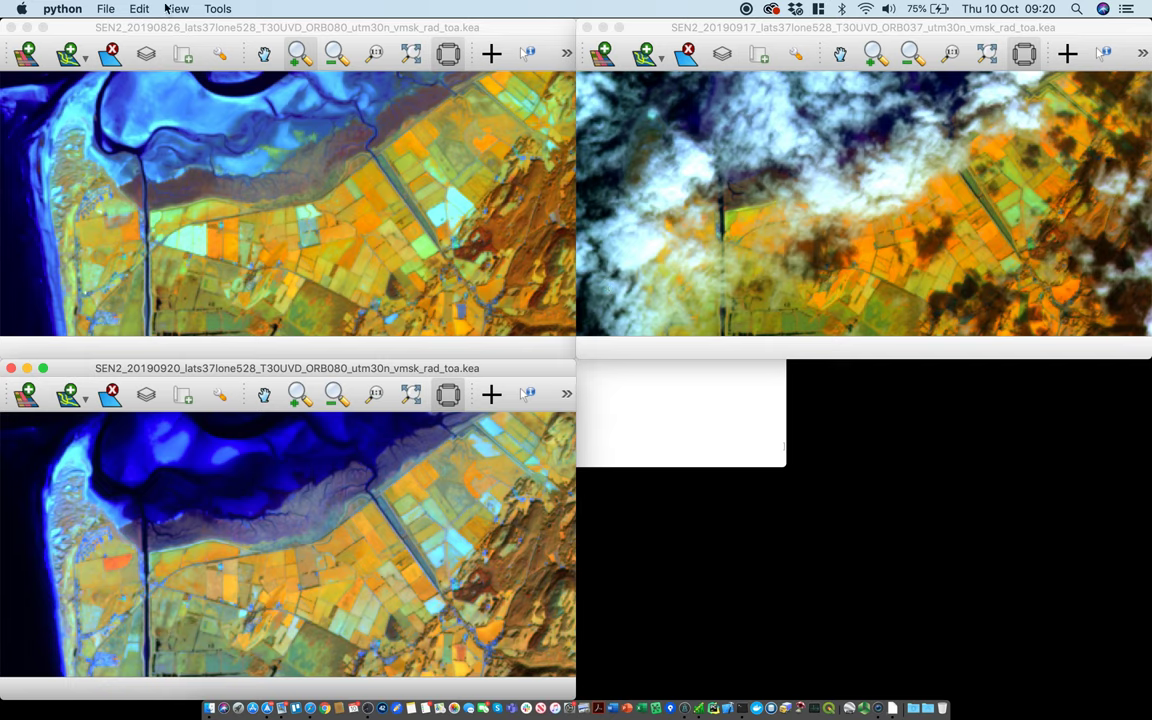
click(106, 10)
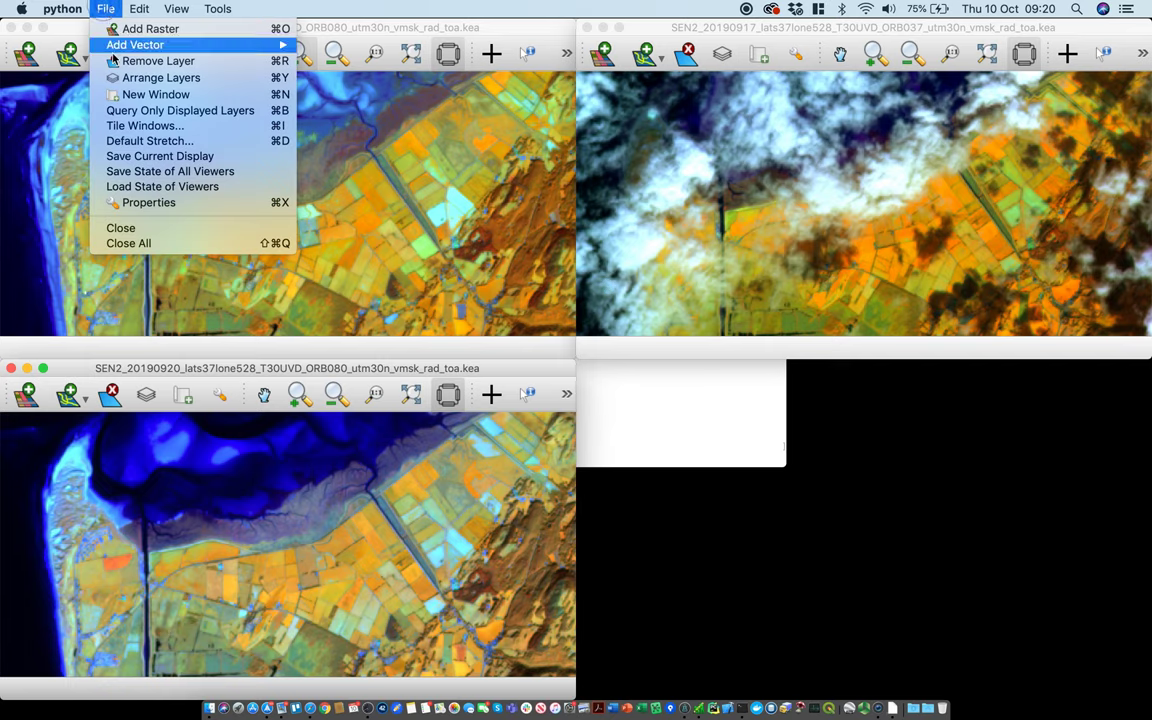
click(148, 124)
double_click(313, 490)
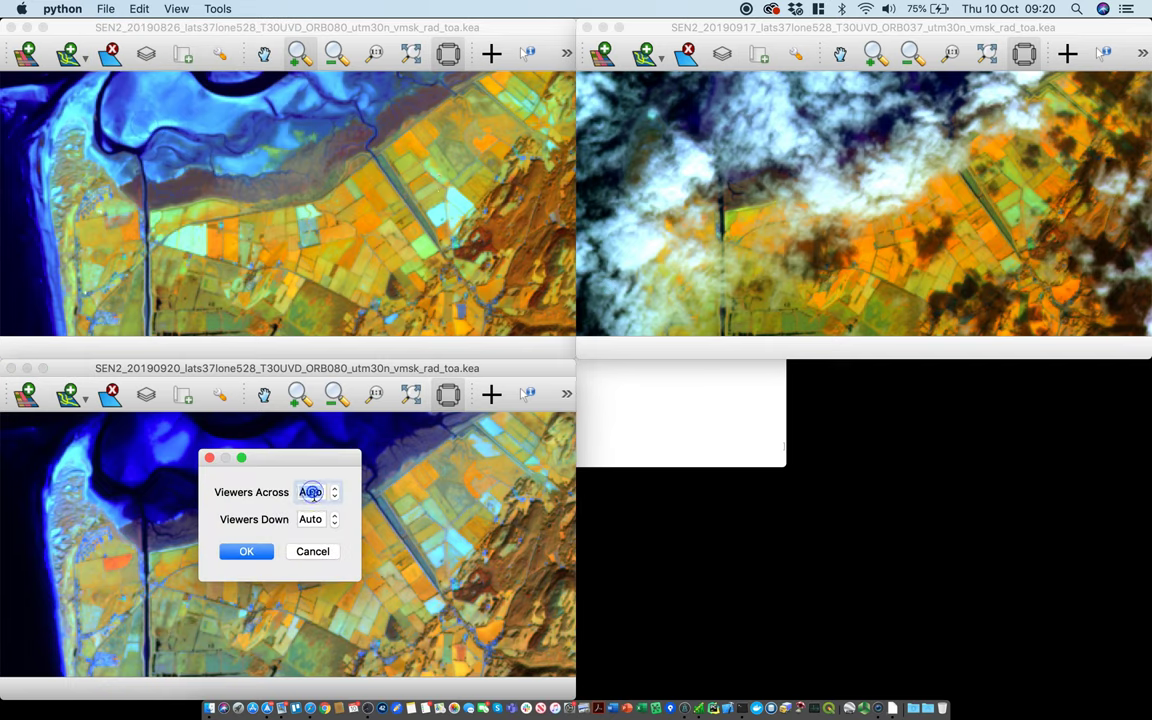
text(3)
key(Tab)
text(1)
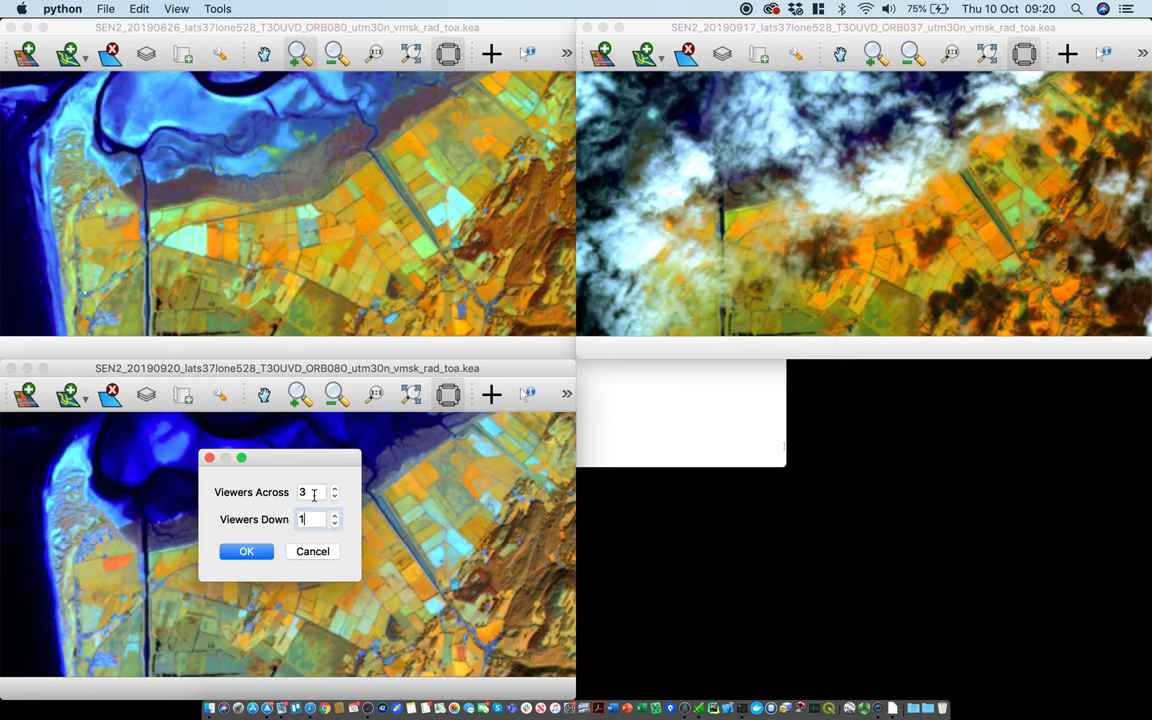
click(248, 552)
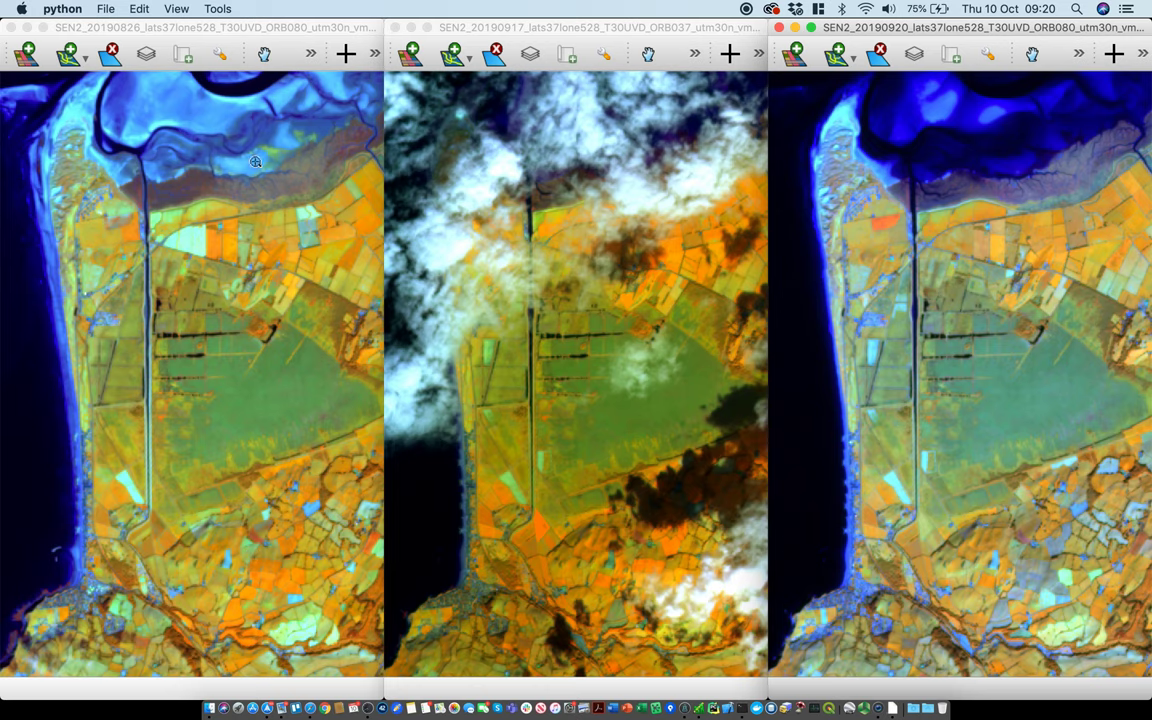
Step: Pan the linked maps north to the hilly headland beside the estuary
click(264, 53)
drag(223, 266, 169, 332)
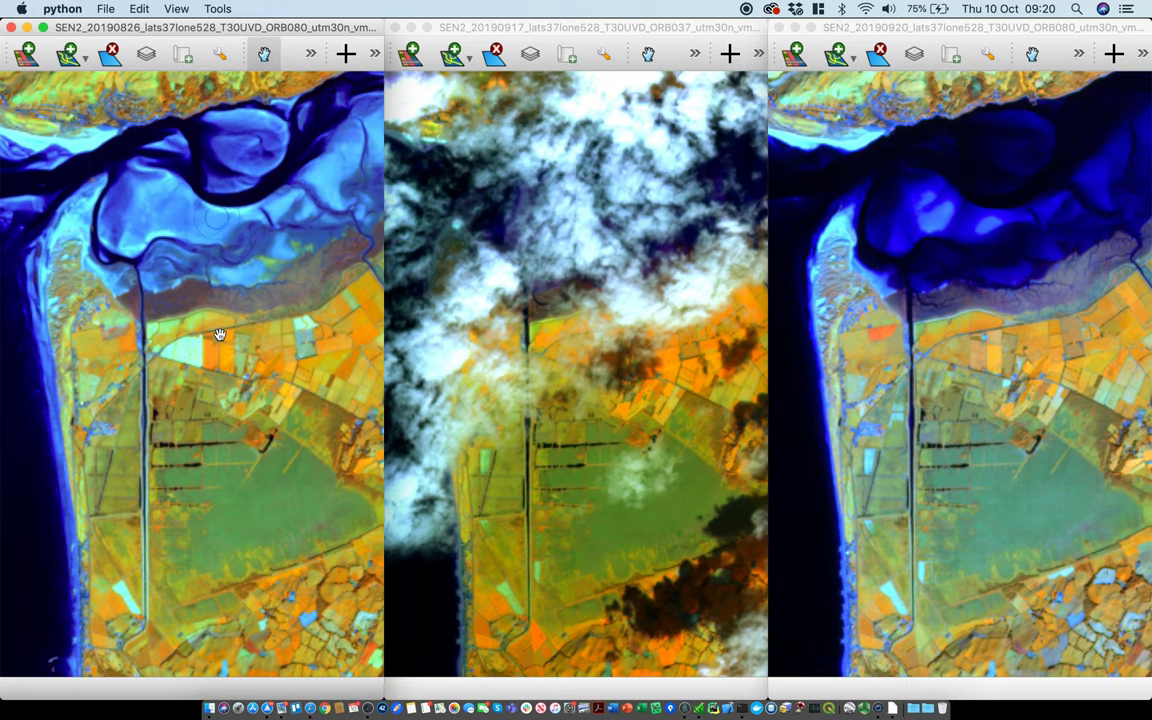
drag(149, 250, 190, 560)
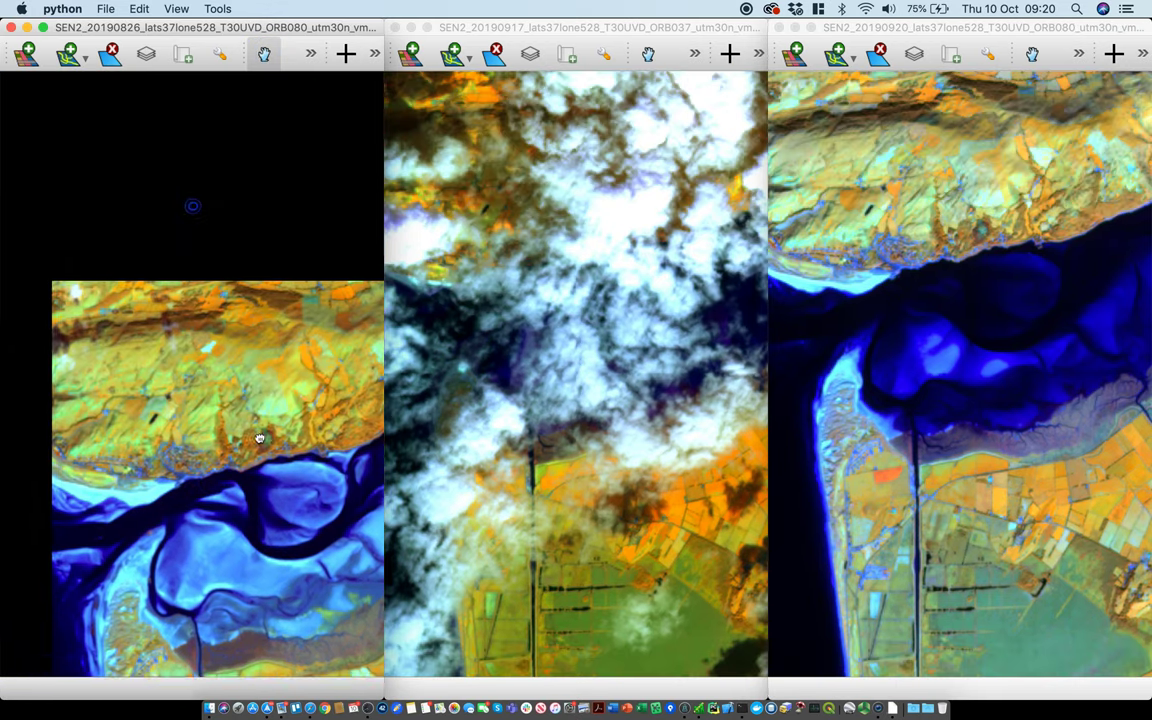
drag(200, 120, 290, 160)
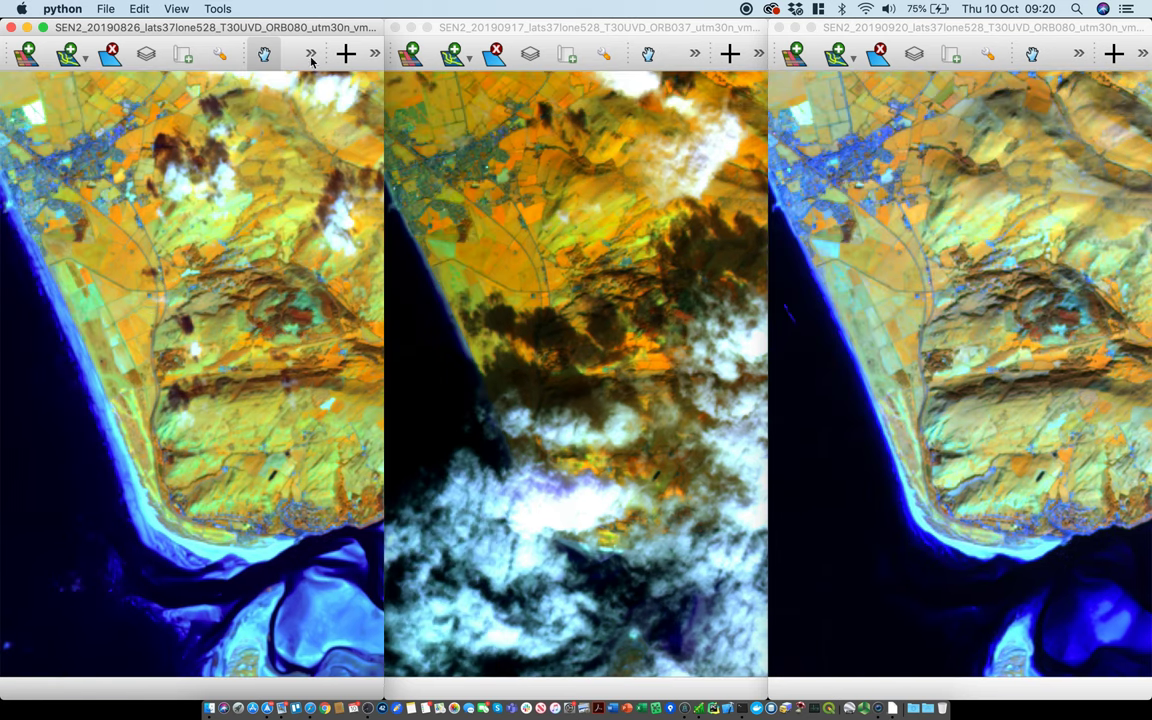
Step: Open a query window for the left, middle and right viewers, docking each beneath its map
click(345, 53)
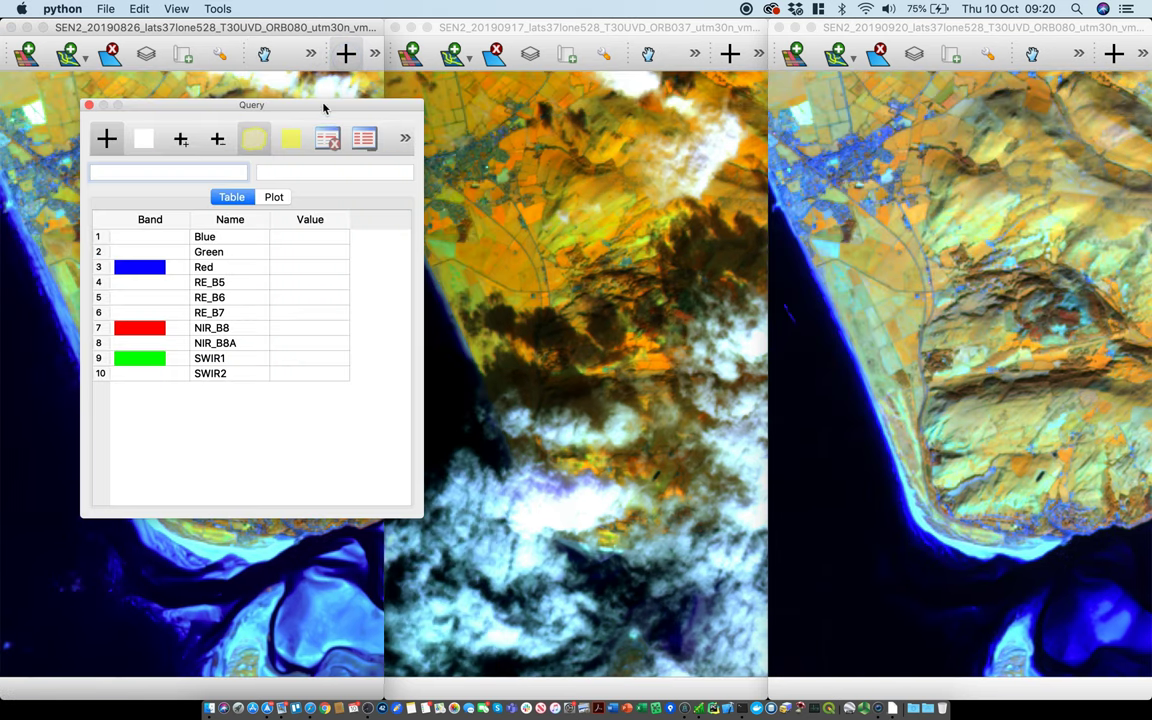
drag(323, 106, 255, 372)
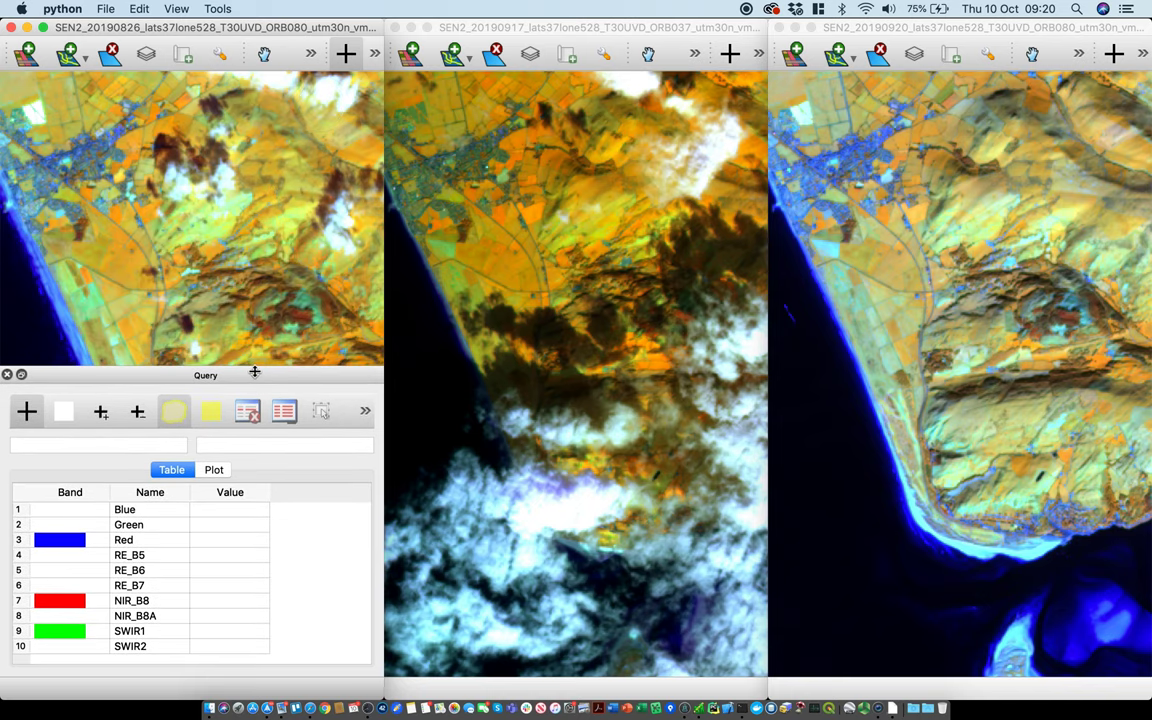
click(730, 53)
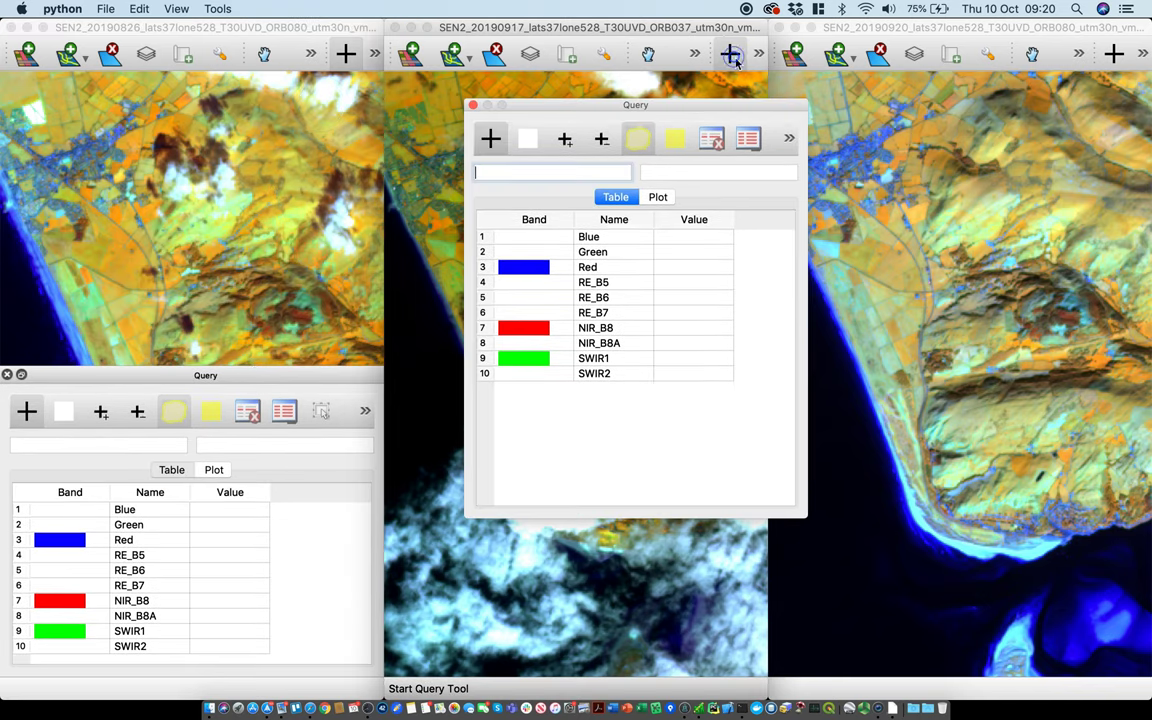
drag(640, 103, 704, 103)
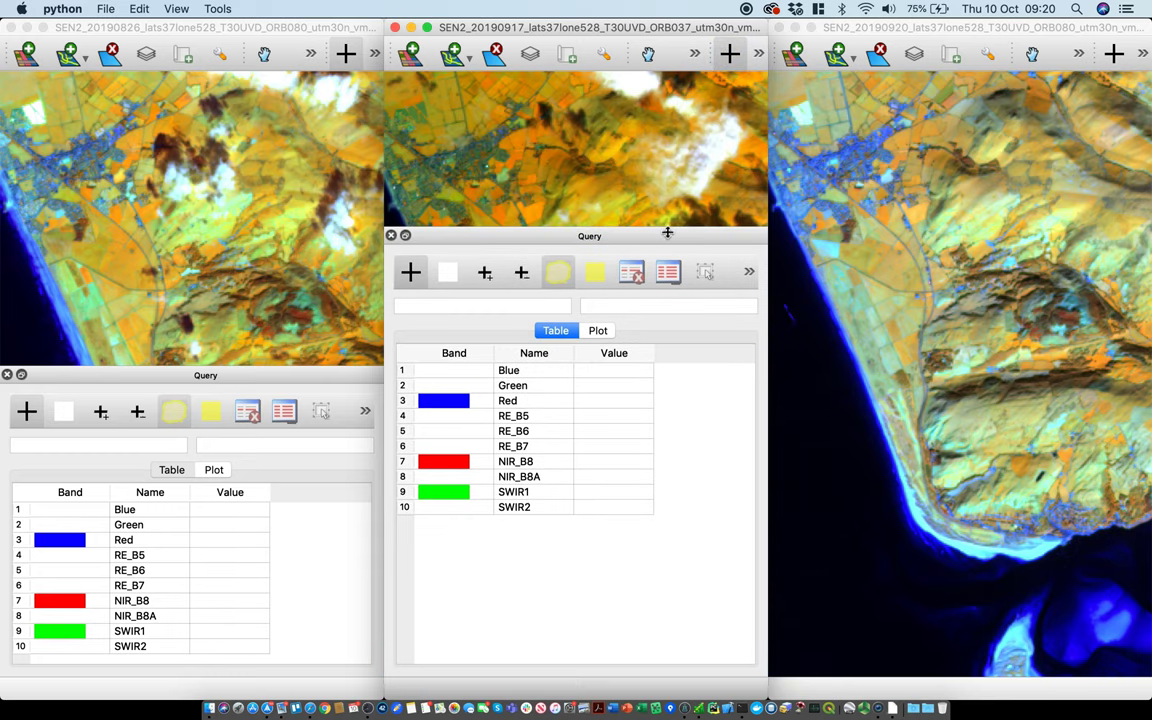
drag(663, 231, 658, 373)
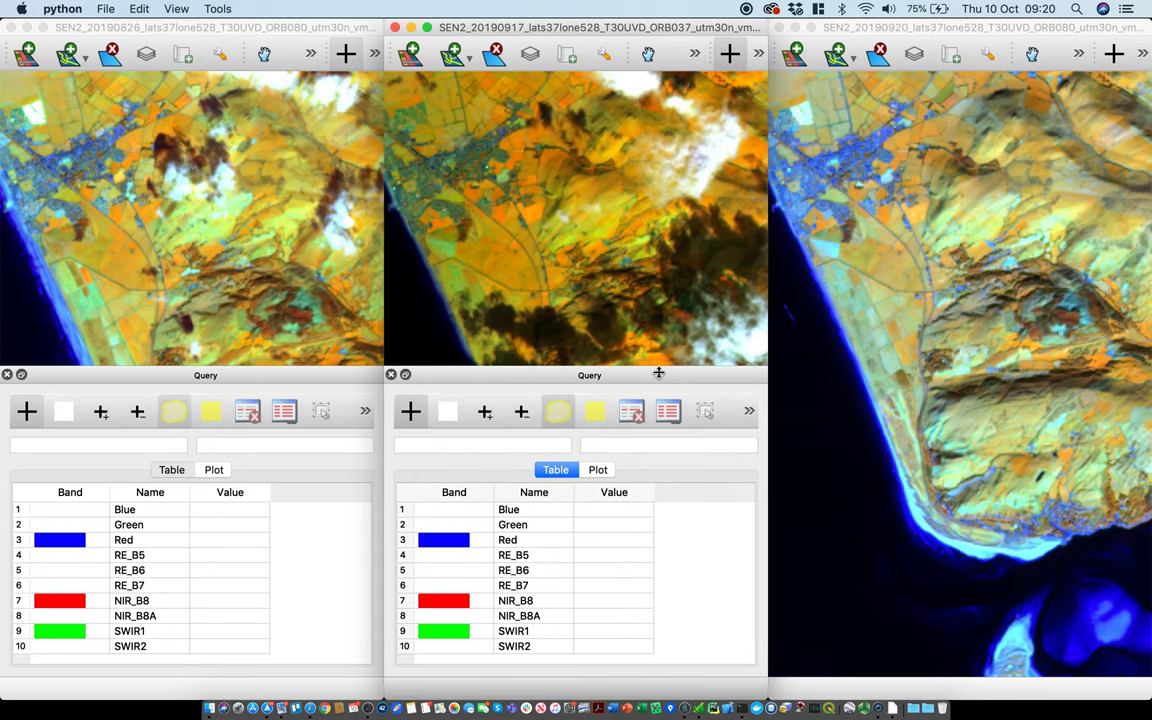
click(1114, 53)
drag(1026, 94, 1007, 371)
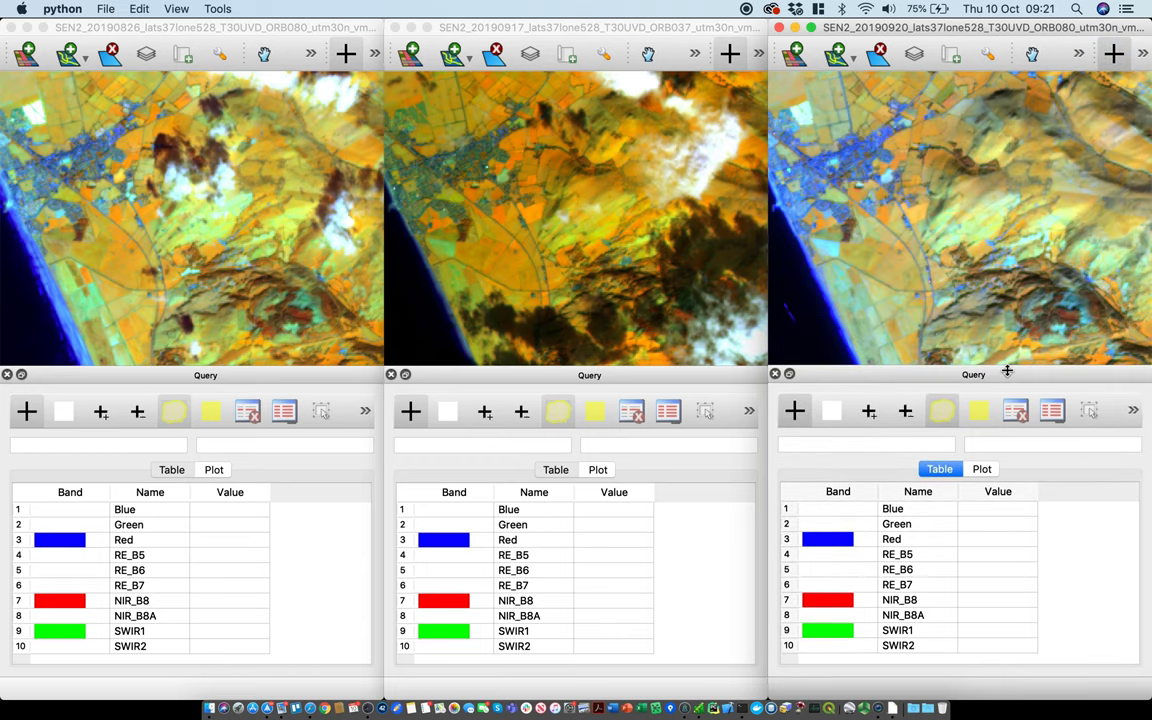
Step: Query hill points, pan back to the fields, and query the small reddish field pixel
click(981, 225)
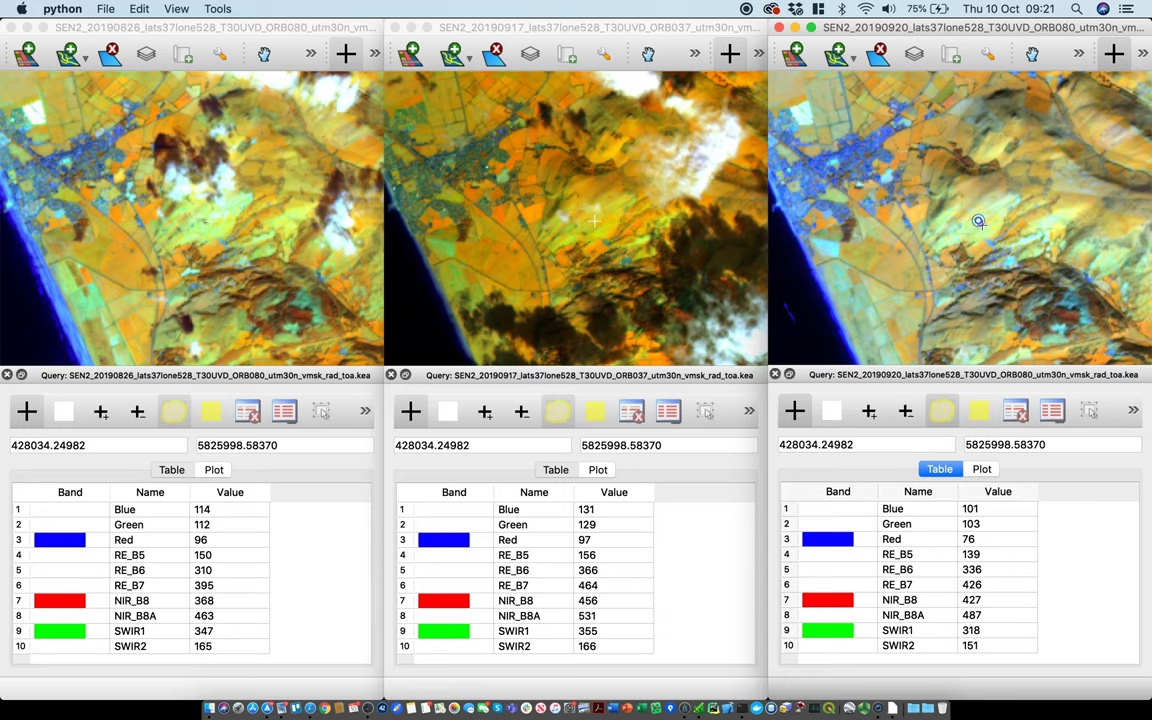
click(896, 328)
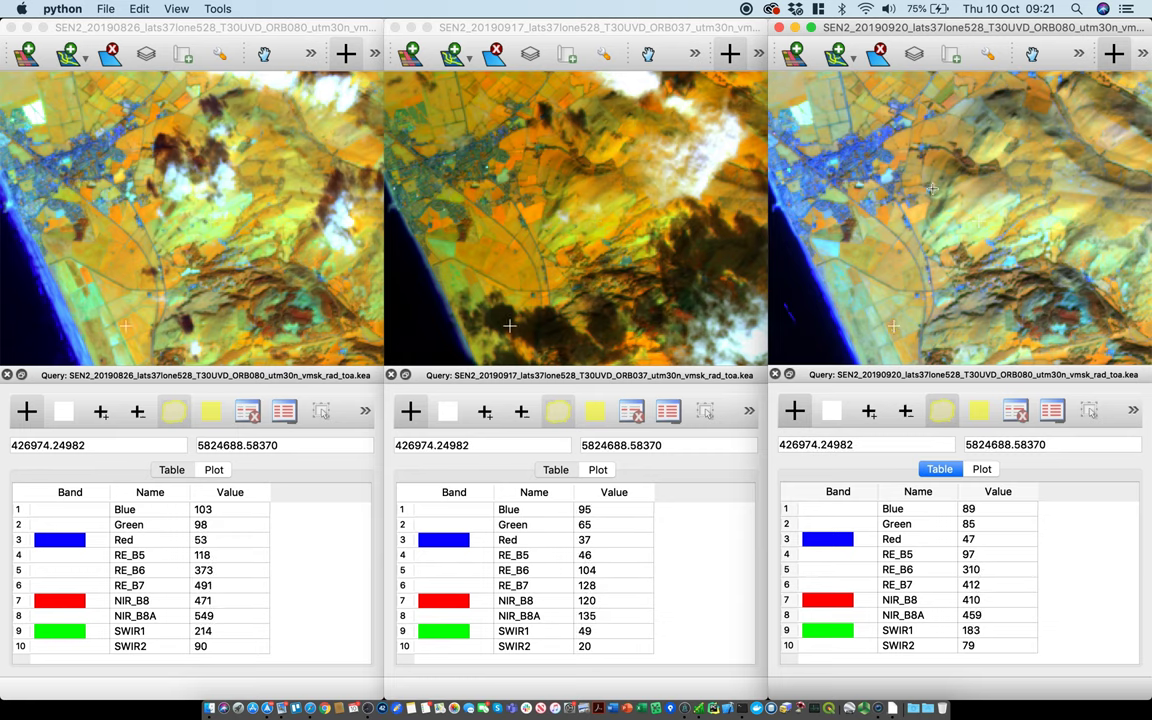
click(1032, 53)
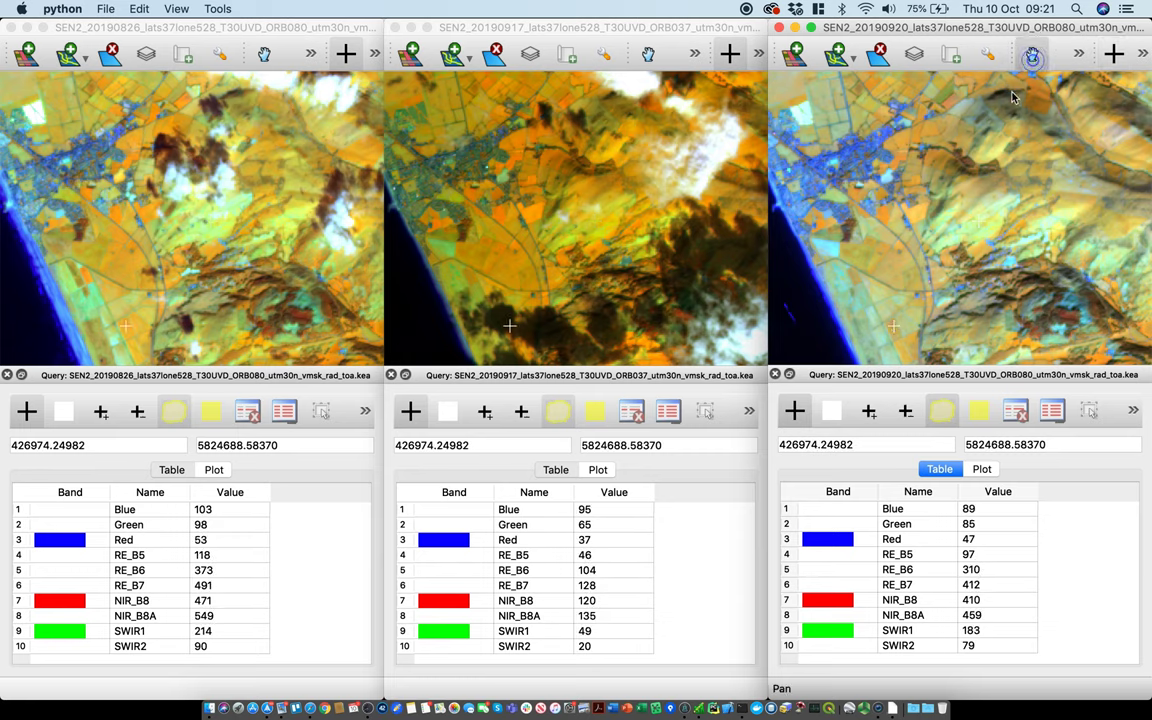
drag(1005, 133, 950, 190)
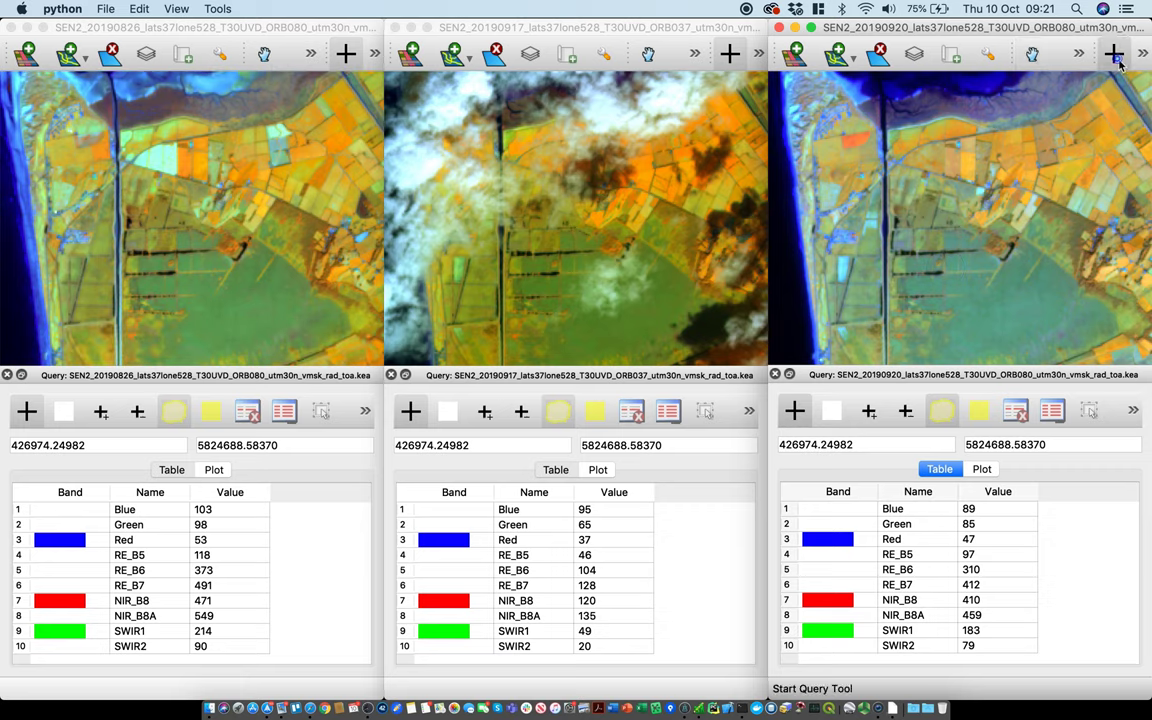
click(859, 141)
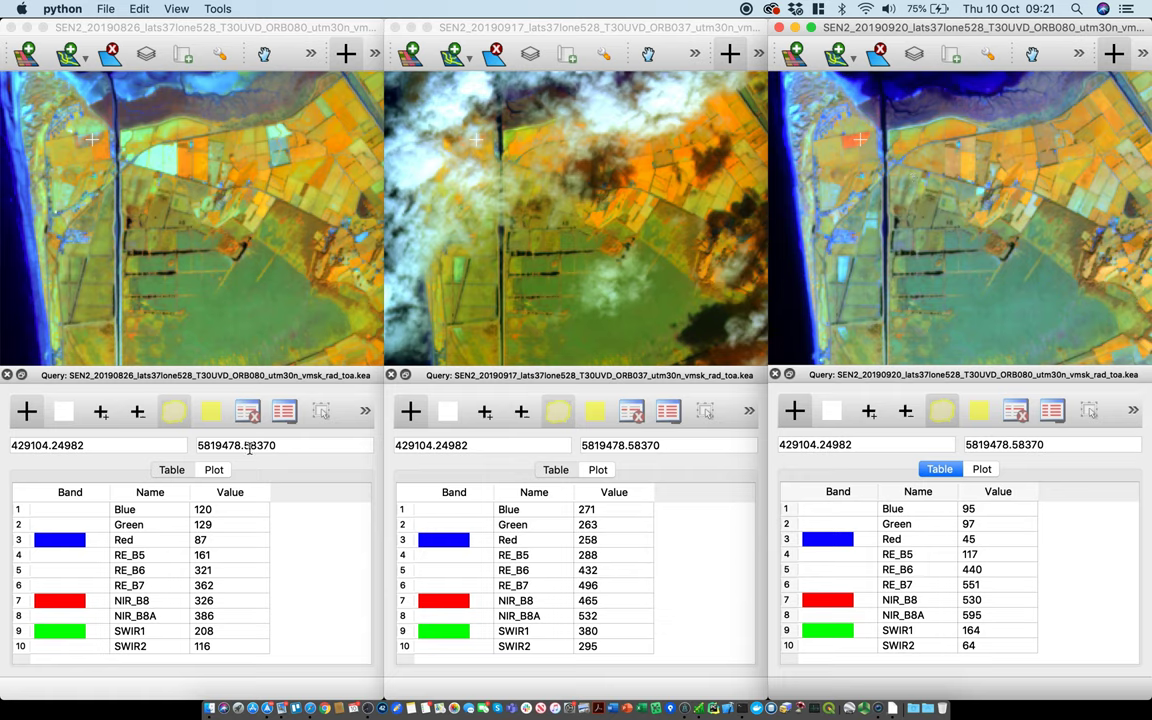
Step: Switch the left, middle and right query panels to their Plot view
click(216, 470)
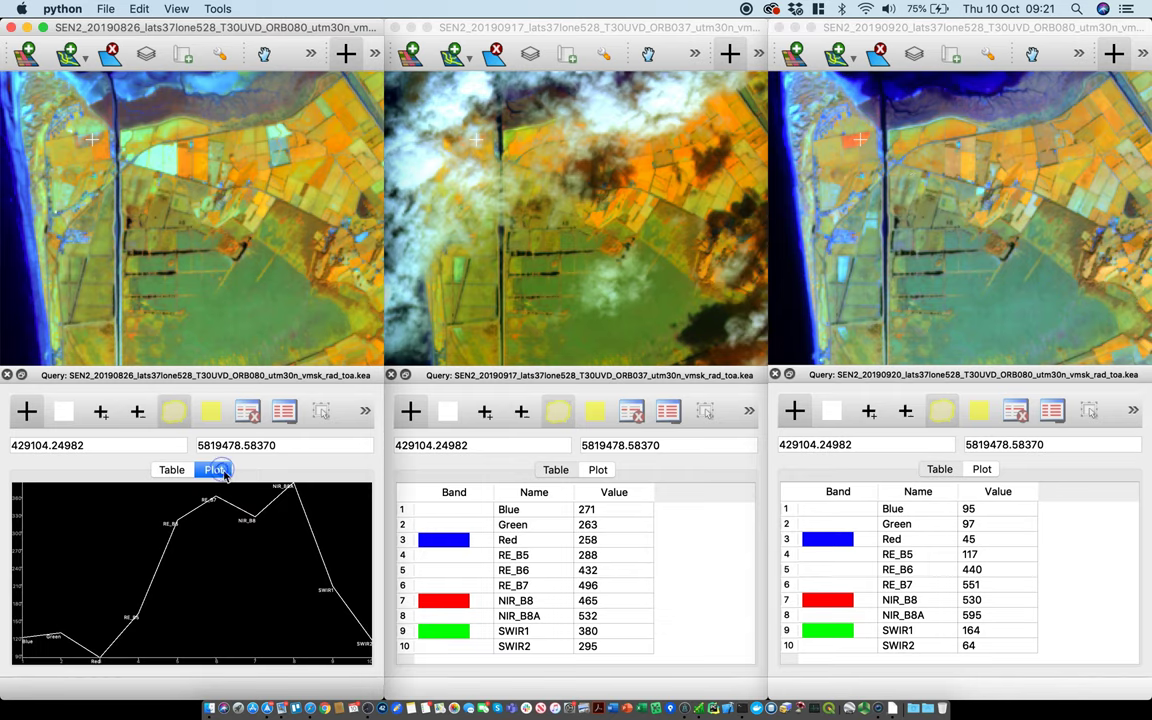
click(598, 469)
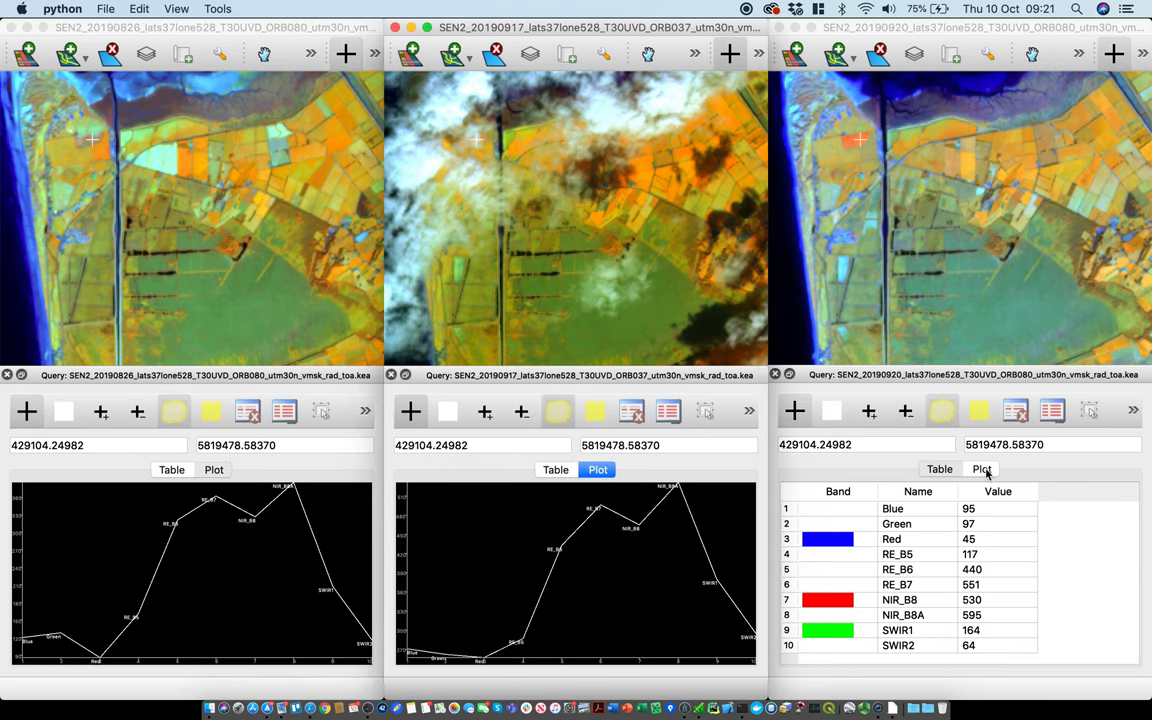
click(982, 469)
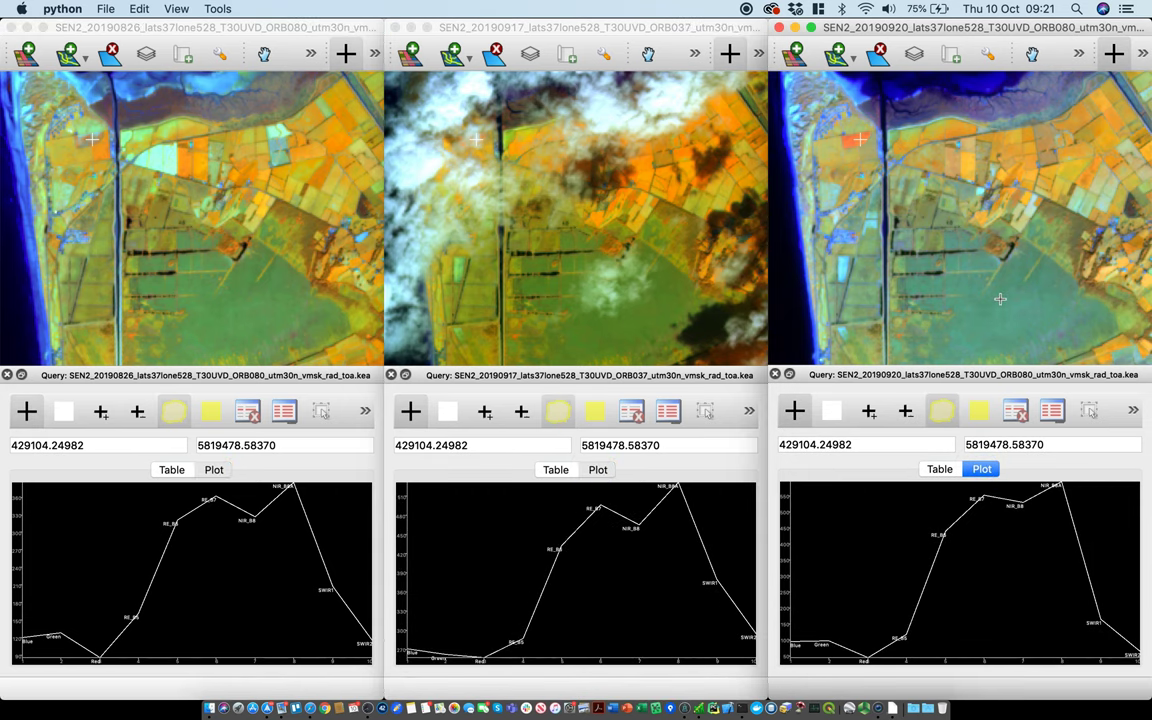